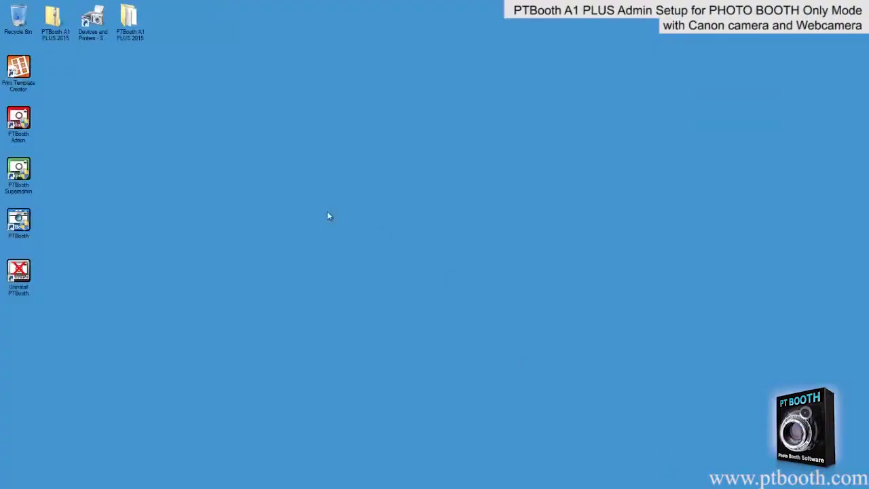
# - Open Devices and Printers from its desktop shortcut to view the installed printers
pyautogui.doubleClick(95, 27)
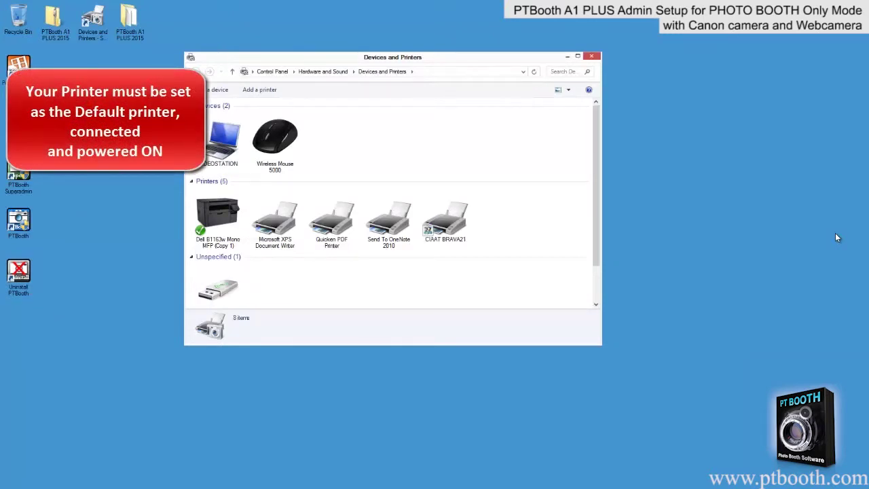
# - Set CIAAT BRAVA21 as the default printer
pyautogui.click(447, 224)
pyautogui.rightClick(452, 232)
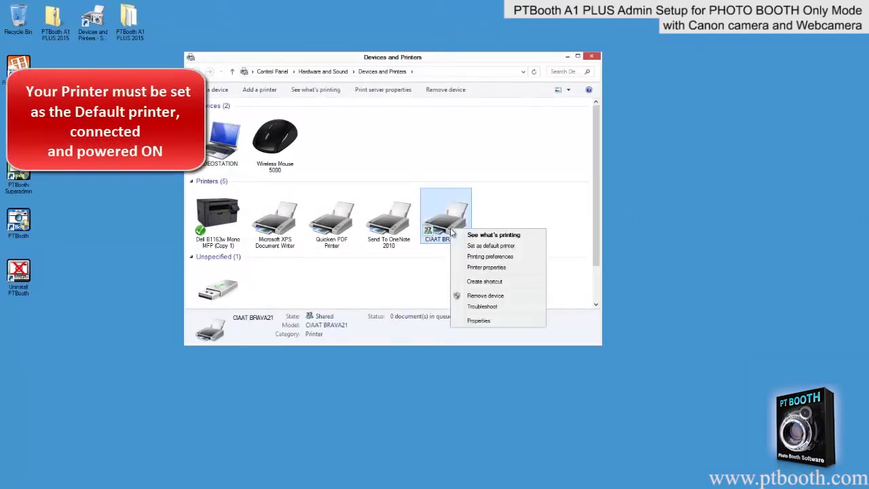
pyautogui.click(459, 246)
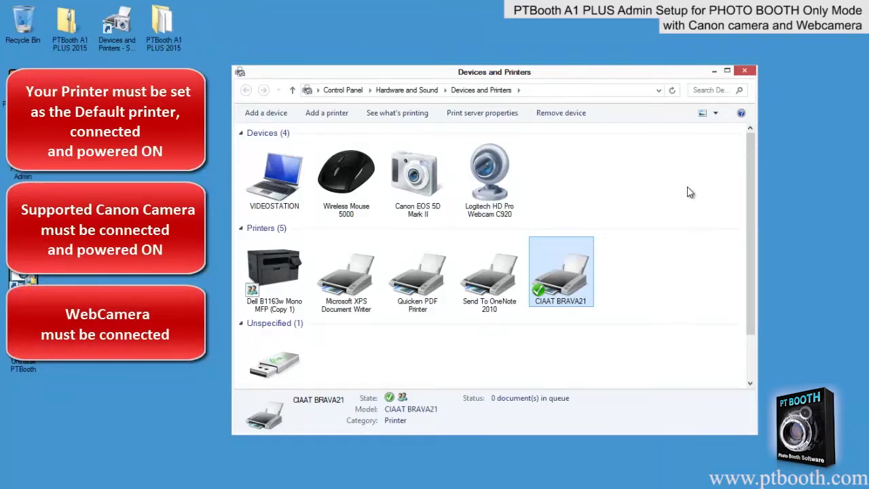
# - Check the d07-photostrip-17x06 logo in the PTBooth A1 PLUS 2015 JPEG logo samples folder, then close it
pyautogui.doubleClick(167, 25)
pyautogui.doubleClick(586, 164)
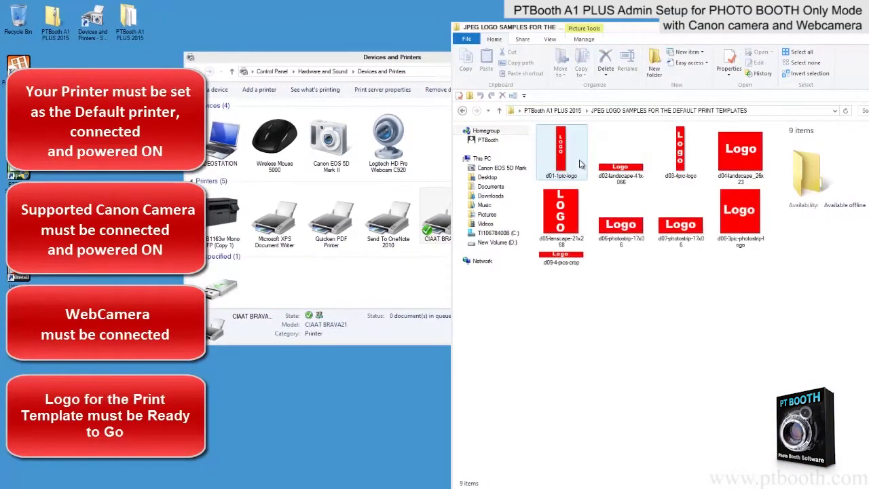
pyautogui.click(688, 222)
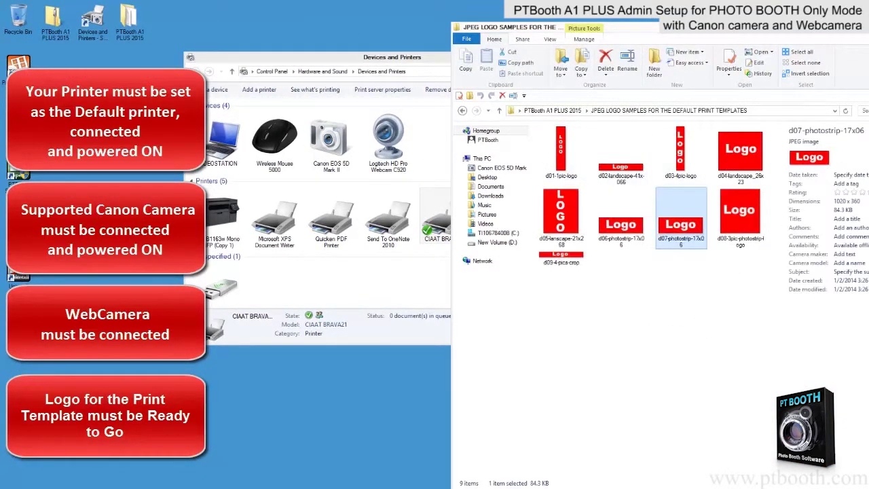
pyautogui.hotkey('alt', 'F4')
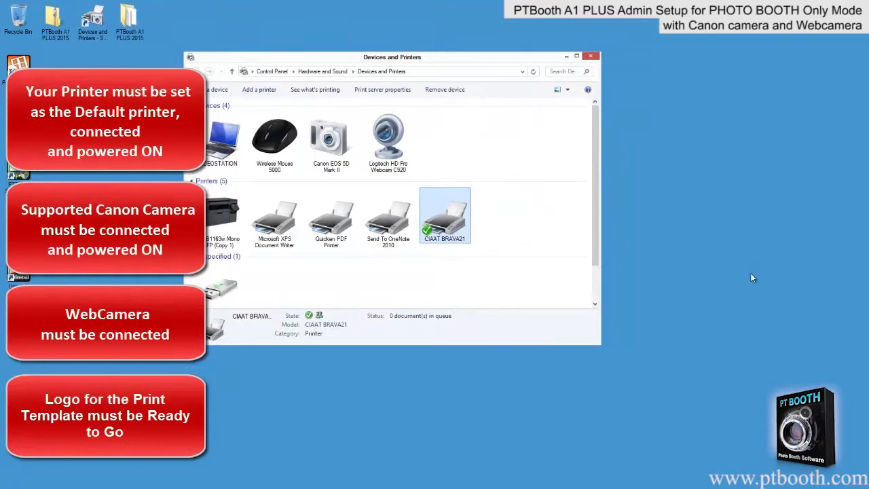
# - Minimize Devices and Printers and open Screen resolution from the desktop menu
pyautogui.click(566, 57)
pyautogui.rightClick(329, 188)
pyautogui.click(394, 324)
# - Change the display resolution from 1920 × 1080 to 1280 × 768 and keep it
pyautogui.click(408, 205)
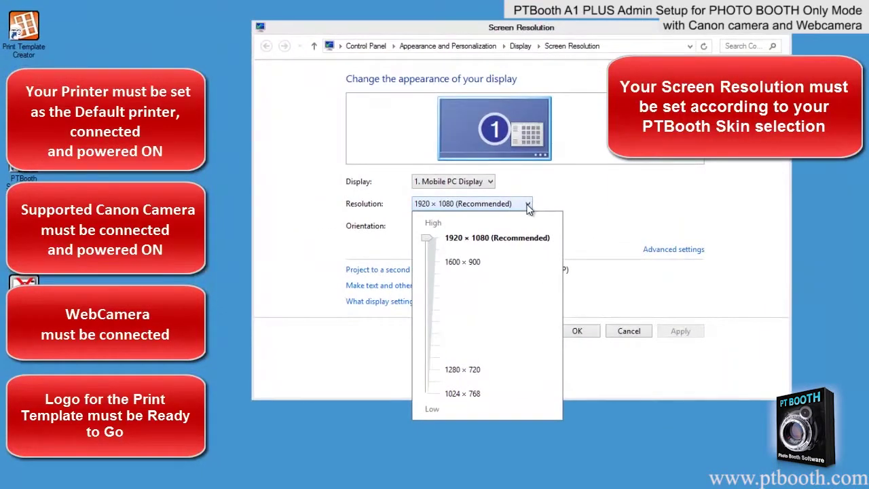
pyautogui.moveTo(427, 237); pyautogui.dragTo(427, 359)
pyautogui.click(618, 302)
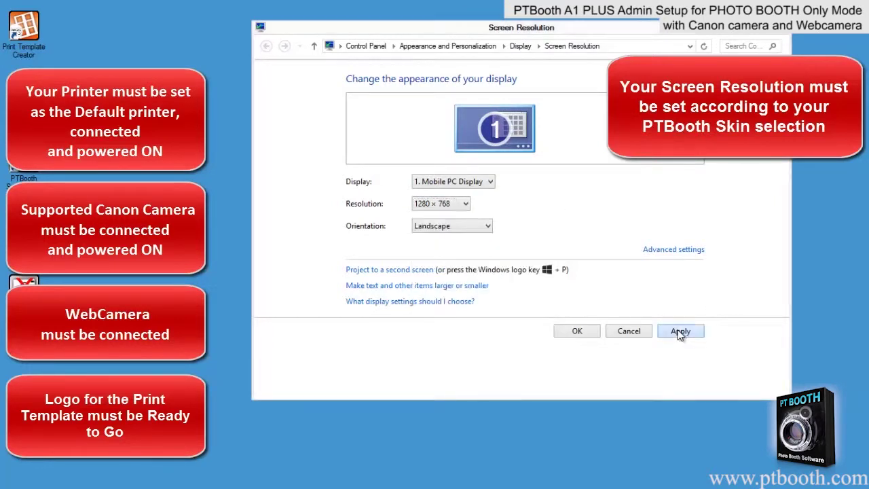
pyautogui.click(681, 331)
pyautogui.click(597, 296)
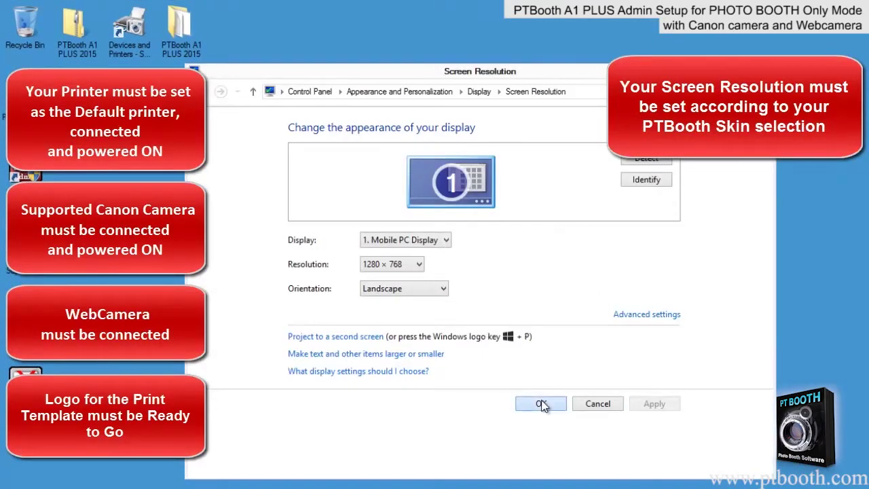
pyautogui.click(542, 405)
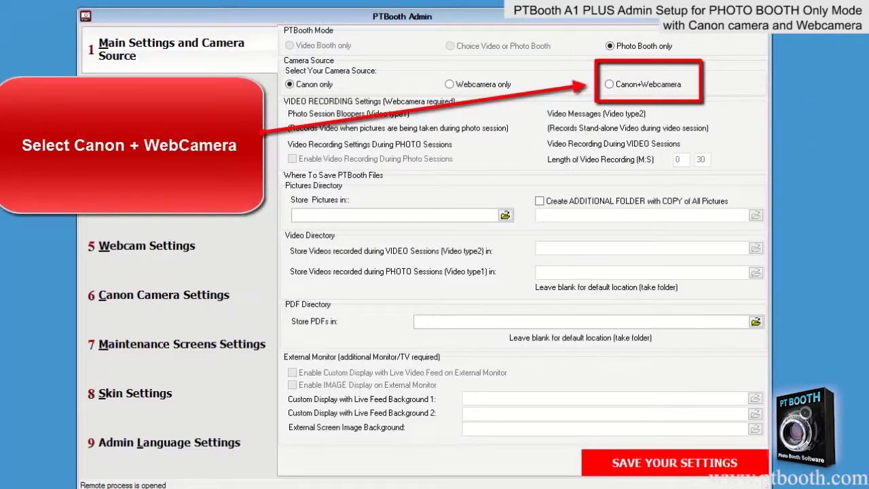
# - Select Canon+Webcamera, enable video recording during sessions, and add a copy-all-pictures folder
pyautogui.click(609, 84)
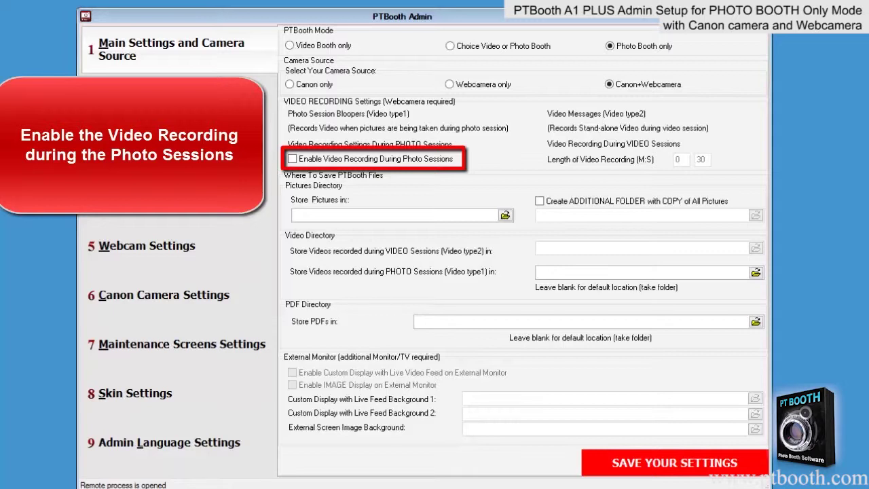
pyautogui.click(293, 159)
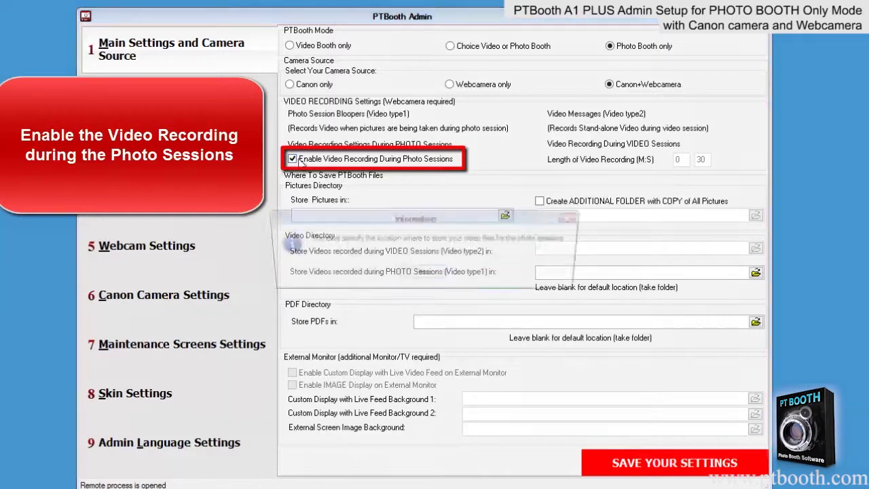
pyautogui.click(433, 274)
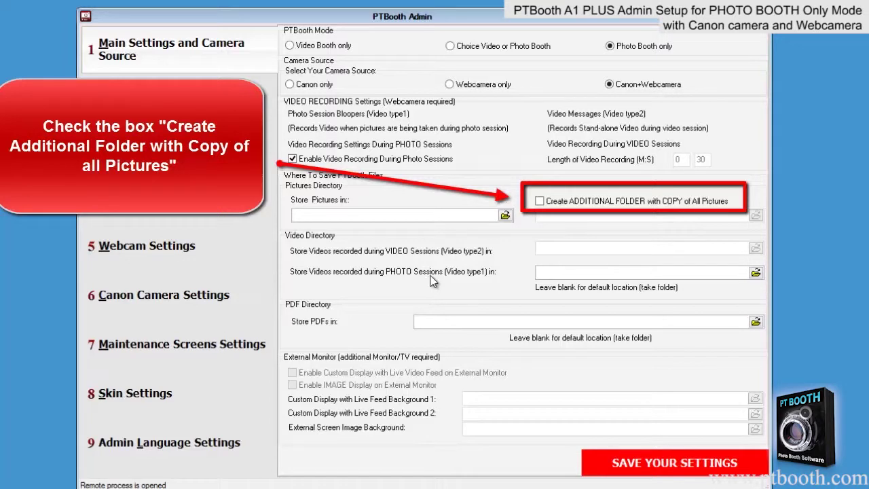
pyautogui.click(539, 201)
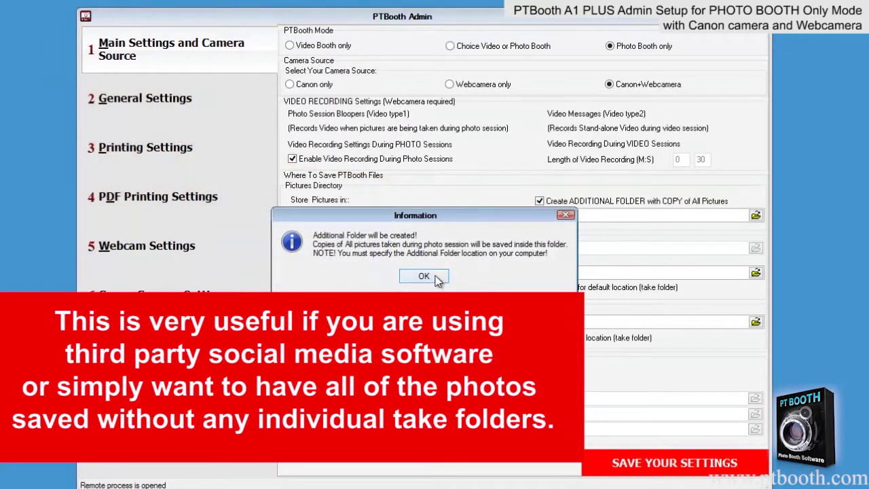
pyautogui.click(424, 276)
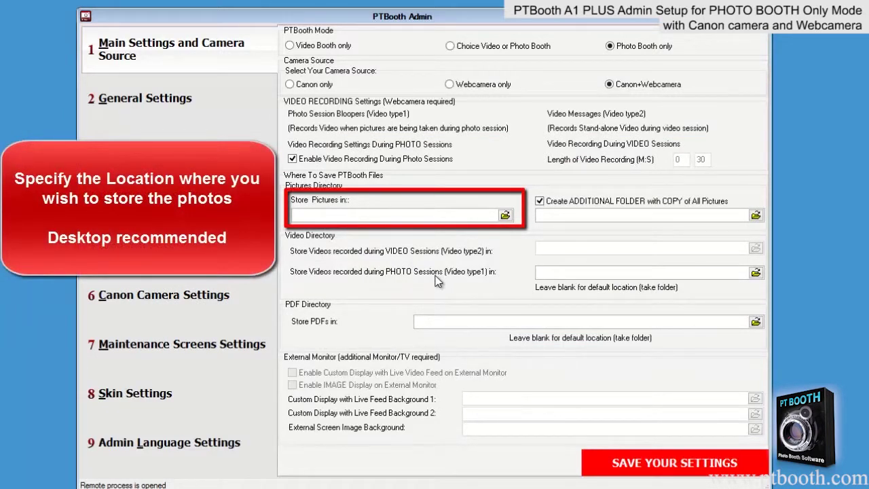
# - Set the pictures folder to the user's Desktop
pyautogui.click(505, 215)
pyautogui.doubleClick(376, 226)
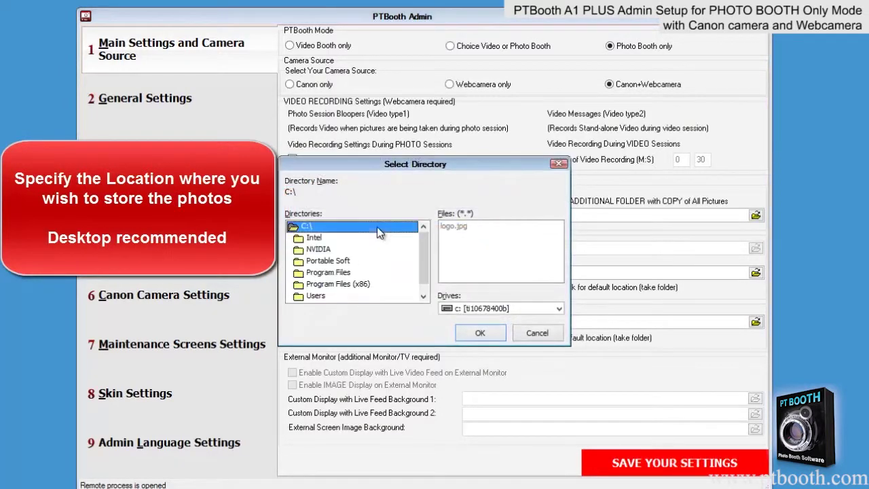
pyautogui.click(377, 280)
pyautogui.doubleClick(358, 297)
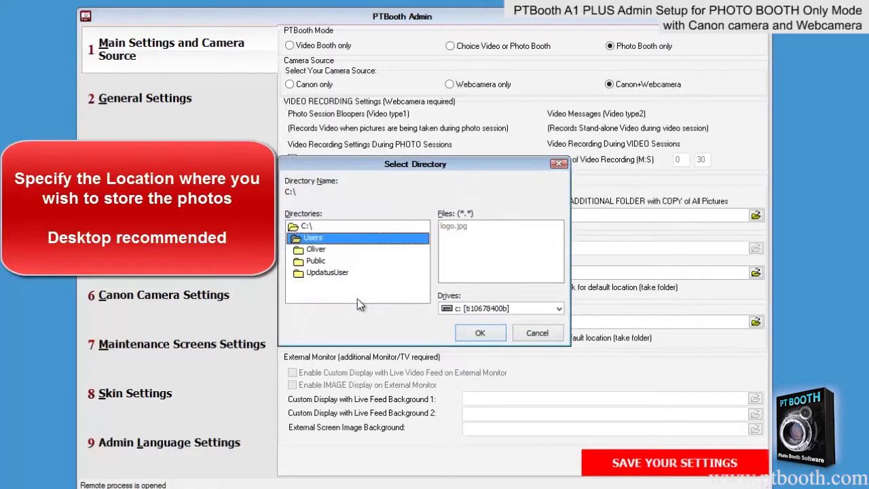
pyautogui.doubleClick(341, 248)
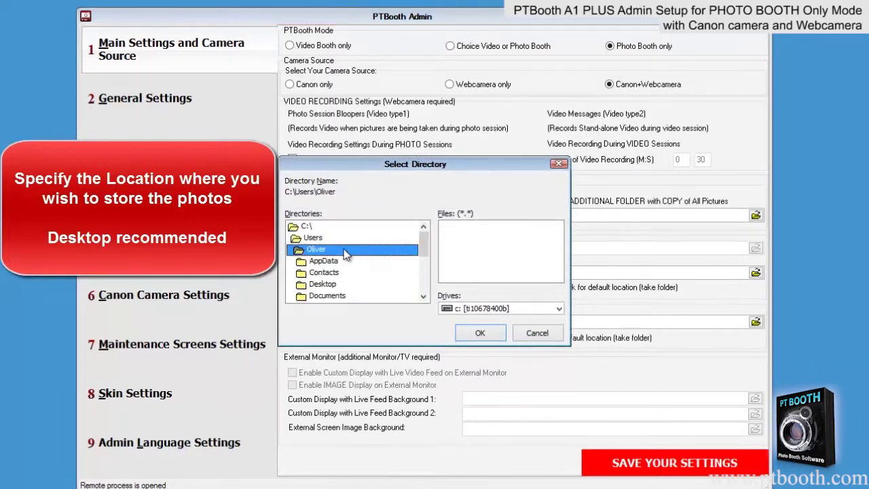
pyautogui.doubleClick(352, 283)
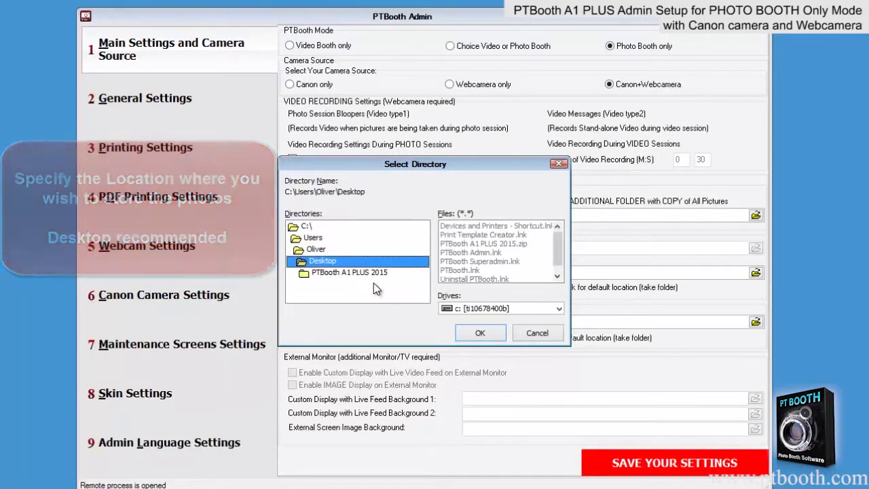
pyautogui.click(470, 333)
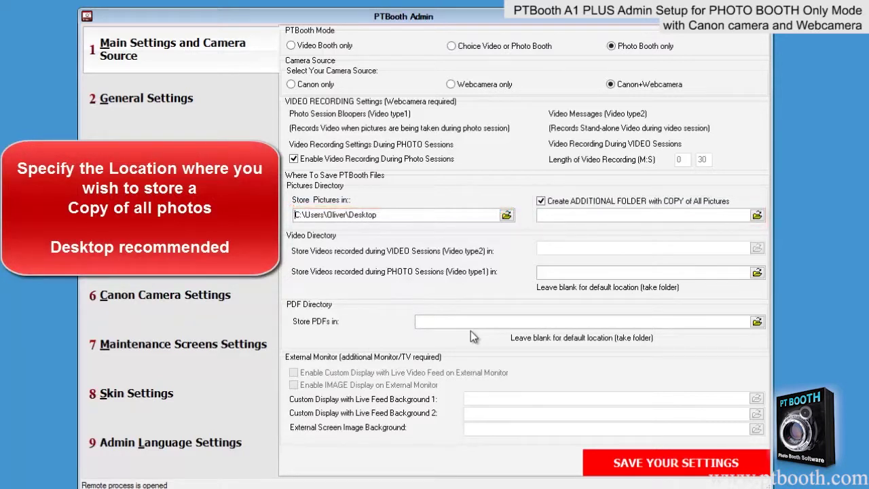
# - Point the picture copies, photo-session videos and PDF folders to the Desktop too
pyautogui.click(756, 214)
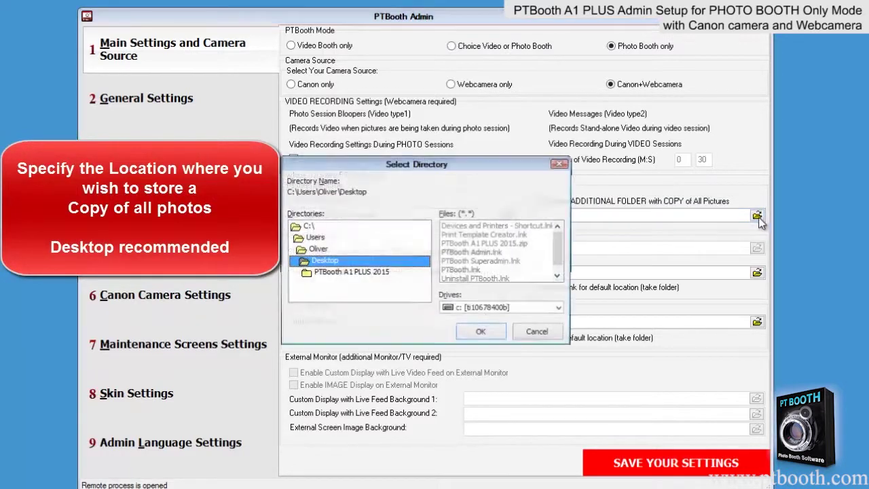
pyautogui.click(484, 329)
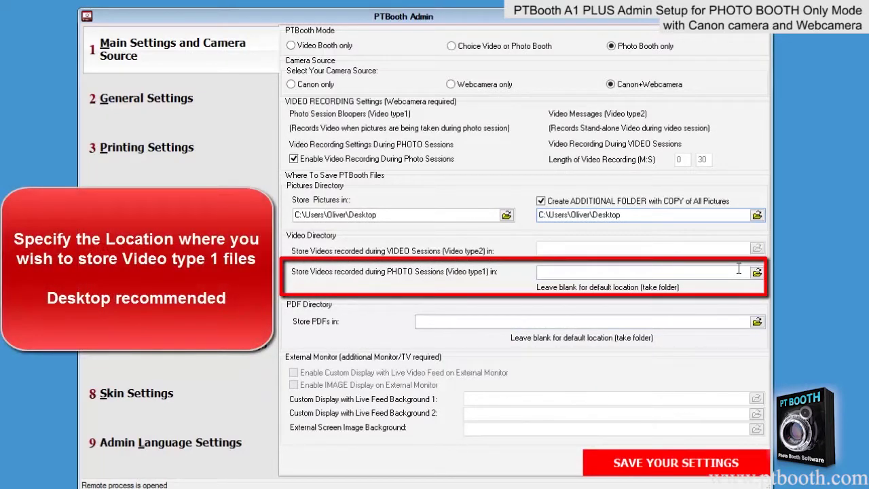
pyautogui.click(757, 271)
pyautogui.click(484, 330)
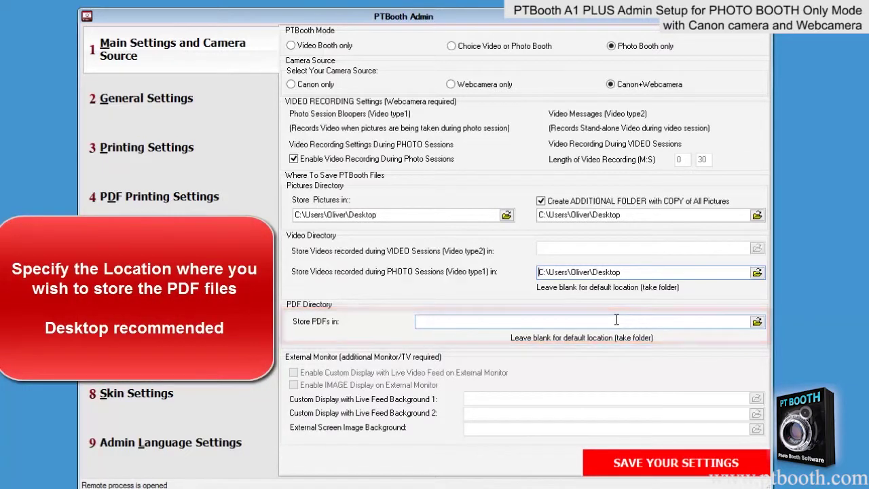
pyautogui.click(758, 324)
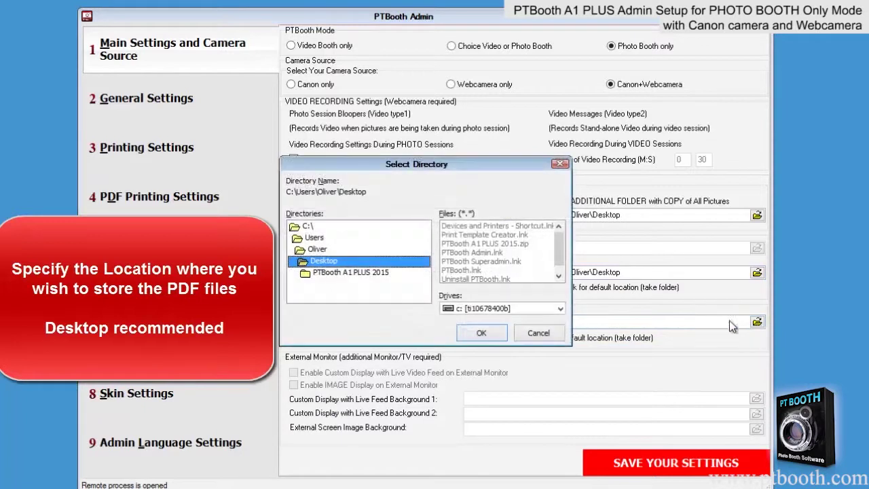
pyautogui.click(484, 330)
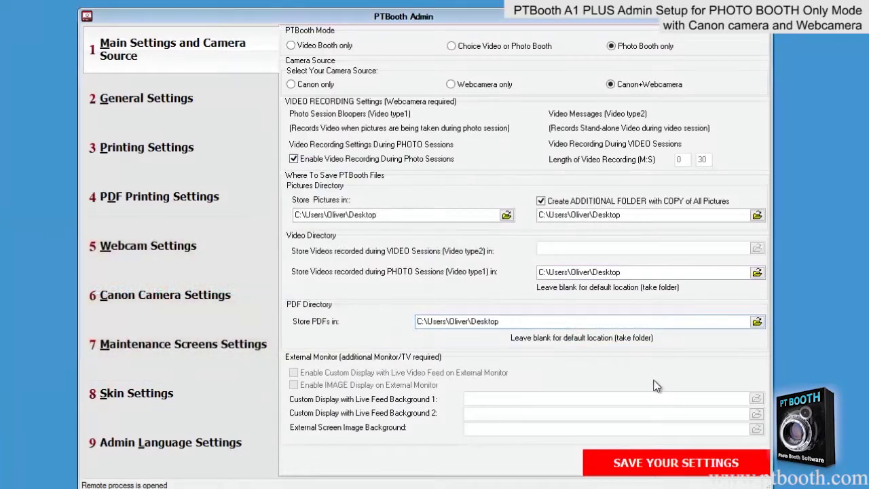
# - Save the main settings and dismiss the confirmation
pyautogui.click(676, 464)
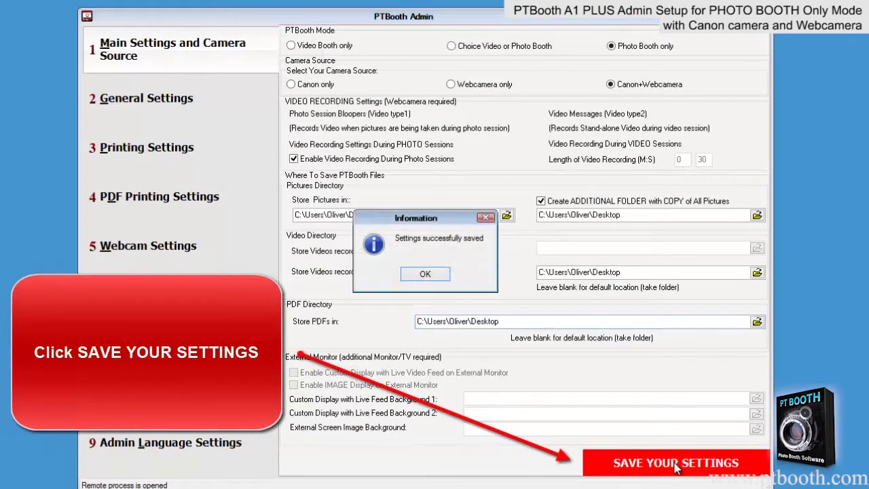
pyautogui.click(425, 274)
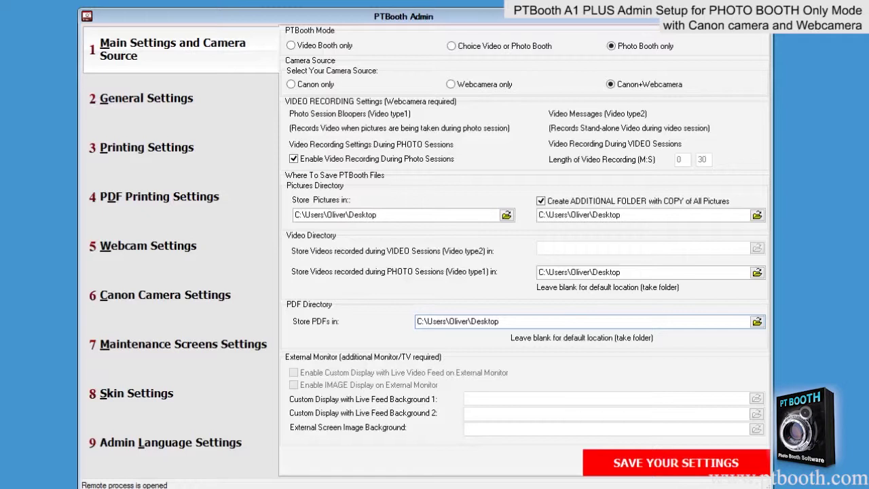
pyautogui.click(186, 120)
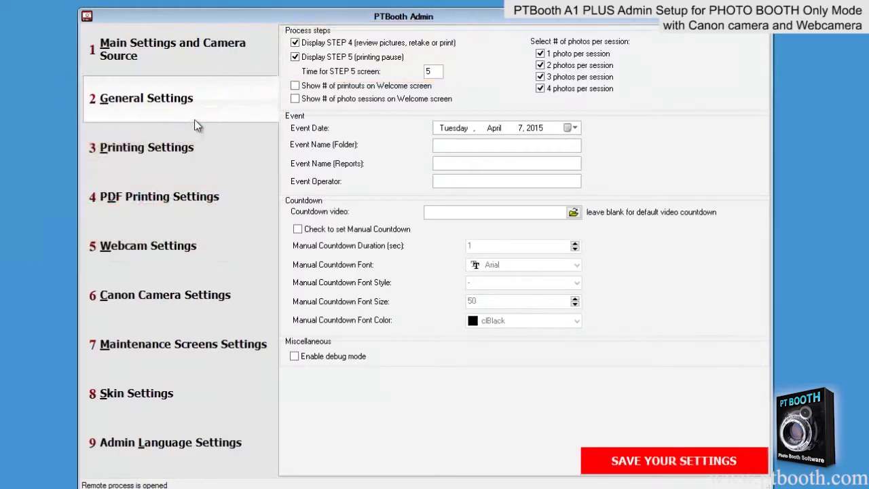
# - Show the number of printouts on the welcome screen, leaving the event date unchanged
pyautogui.click(295, 87)
pyautogui.click(574, 128)
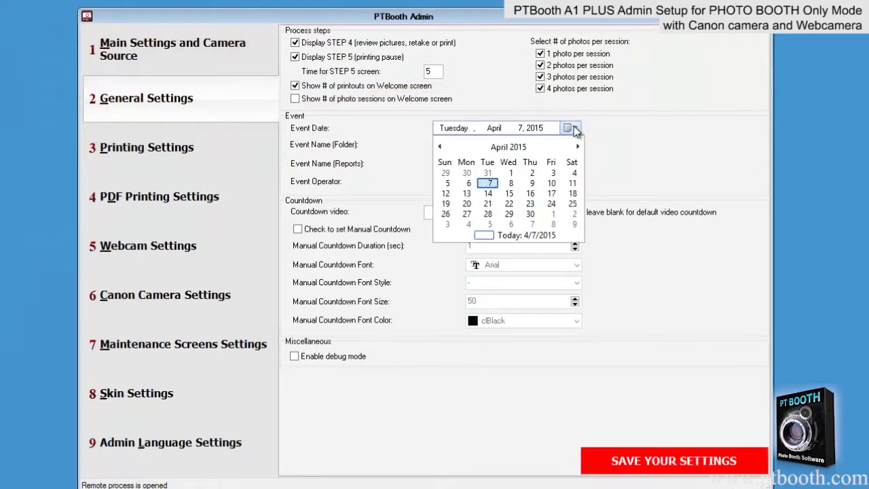
pyautogui.click(574, 128)
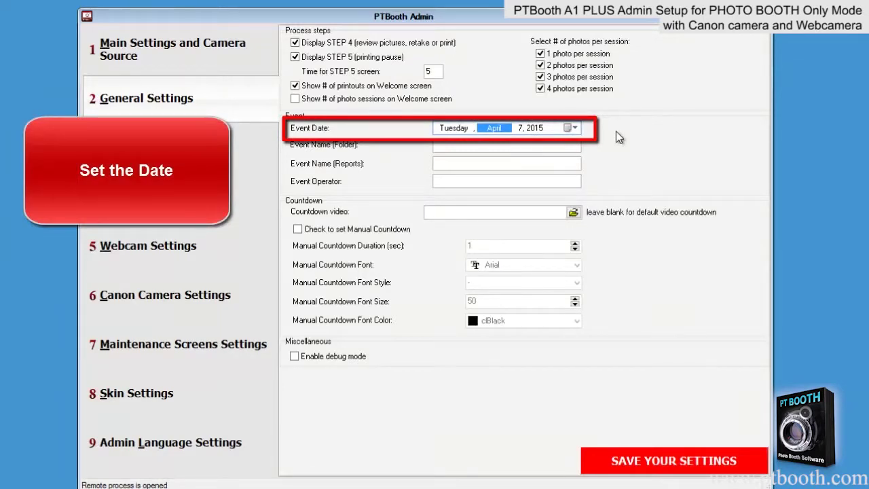
# - Name the event 'wedding' for folder and reports, enter the operator's name, and save
pyautogui.click(488, 145)
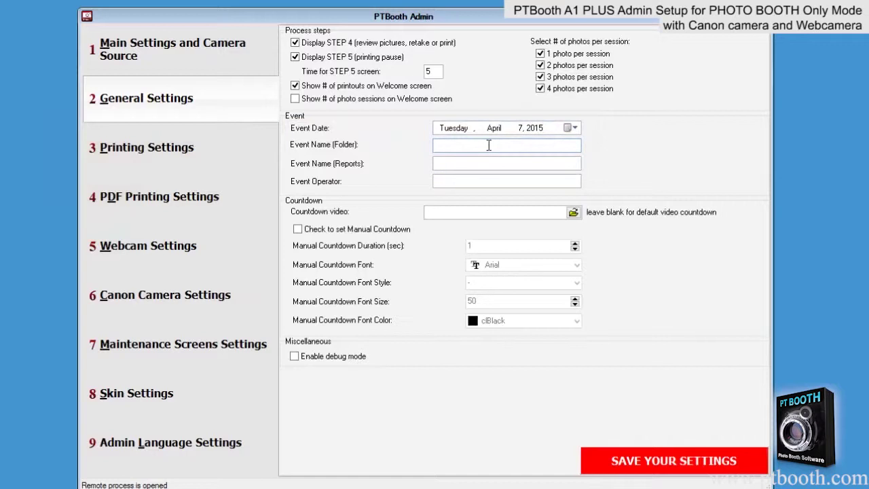
pyautogui.write('we')
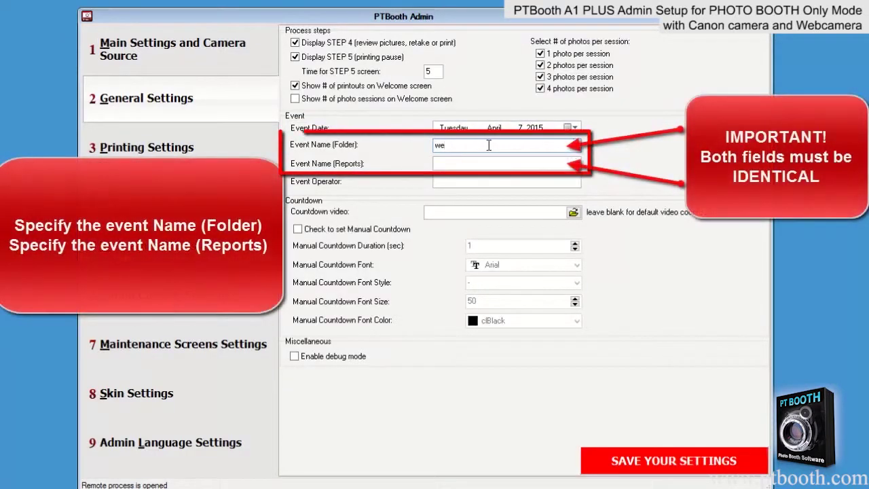
pyautogui.write('dding')
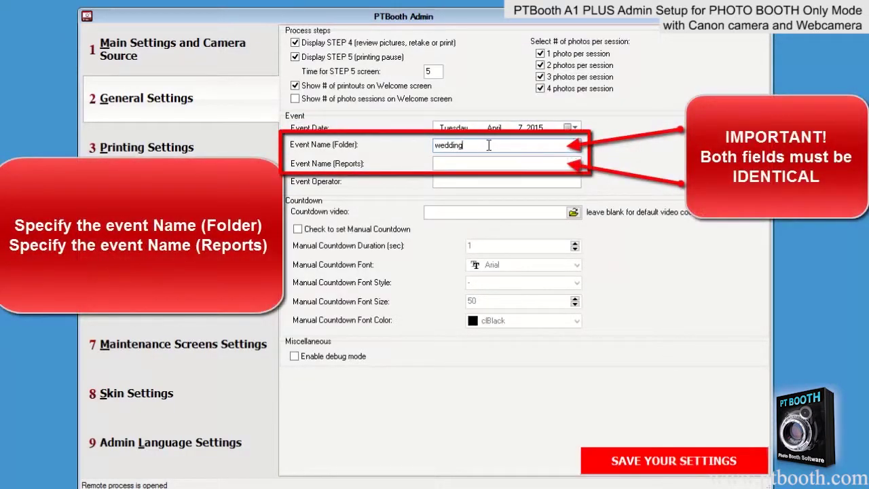
pyautogui.press('Tab')
pyautogui.write('we')
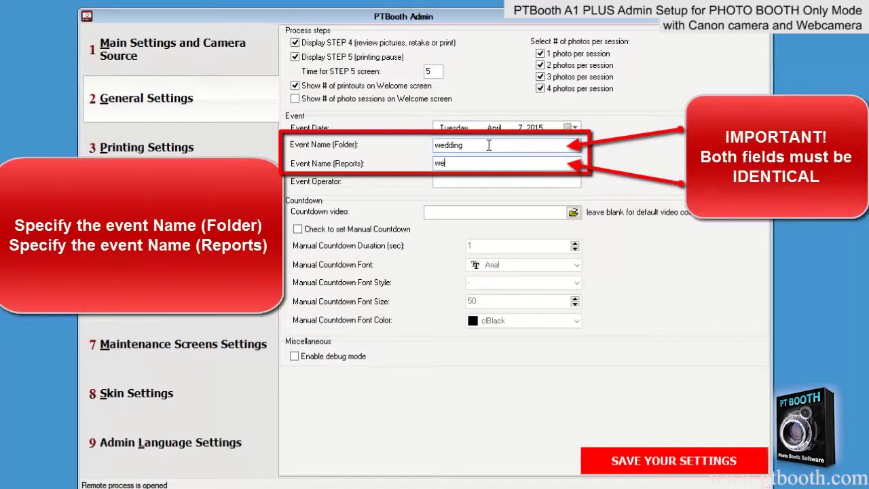
pyautogui.write('dding')
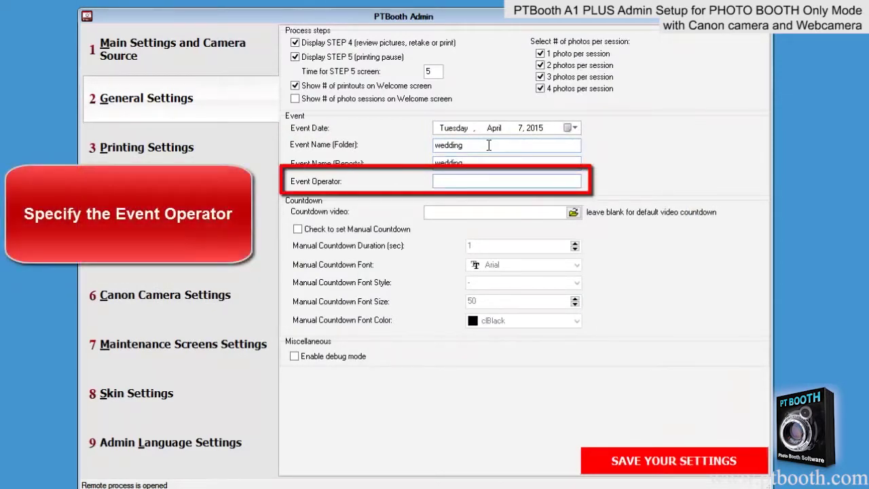
pyautogui.write('steve')
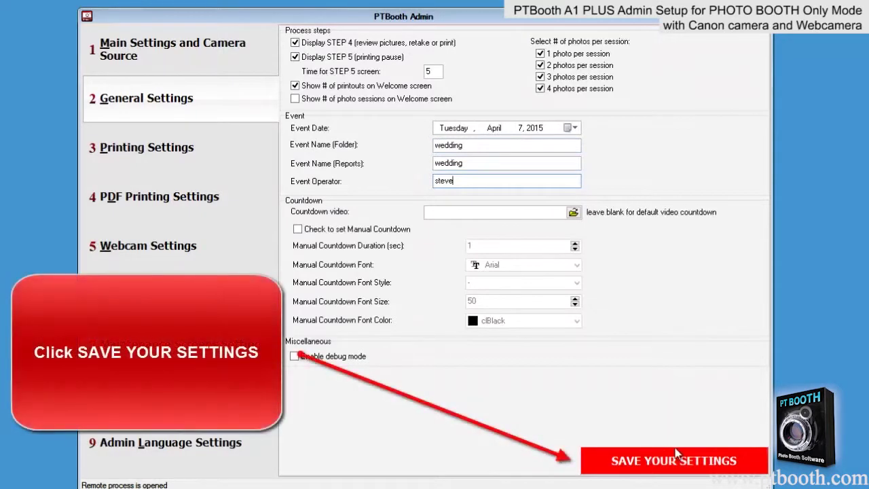
pyautogui.click(684, 452)
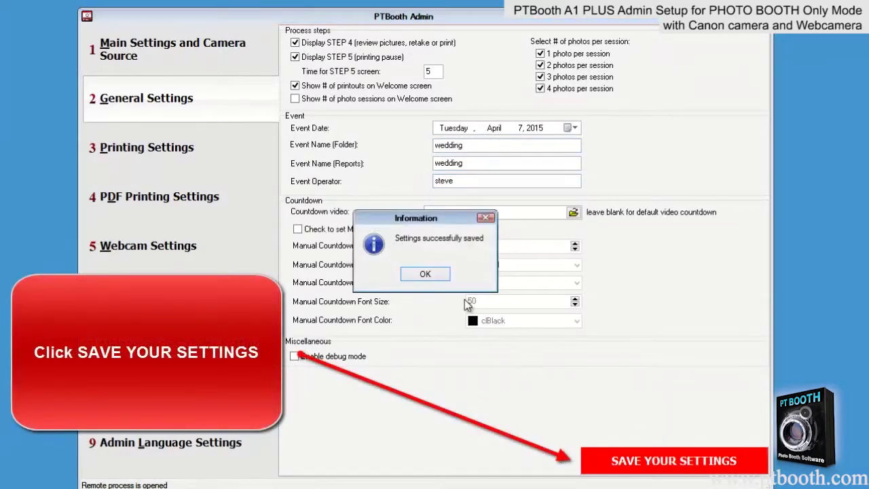
pyautogui.click(435, 274)
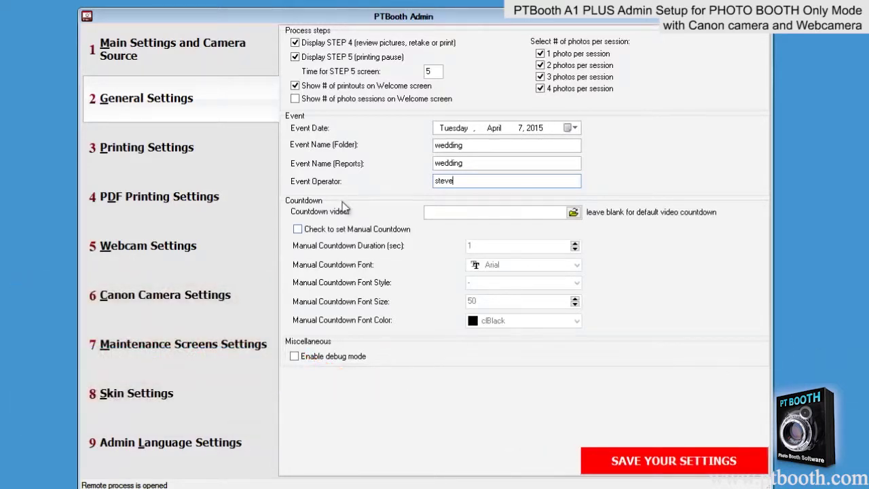
# - Set the default print template to d07_4pics_photostrip_4x6_portrait
pyautogui.click(192, 154)
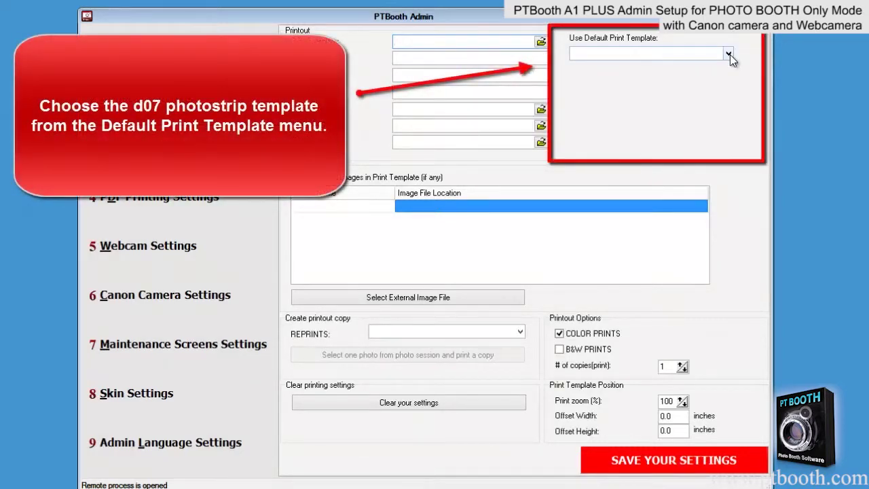
pyautogui.click(728, 55)
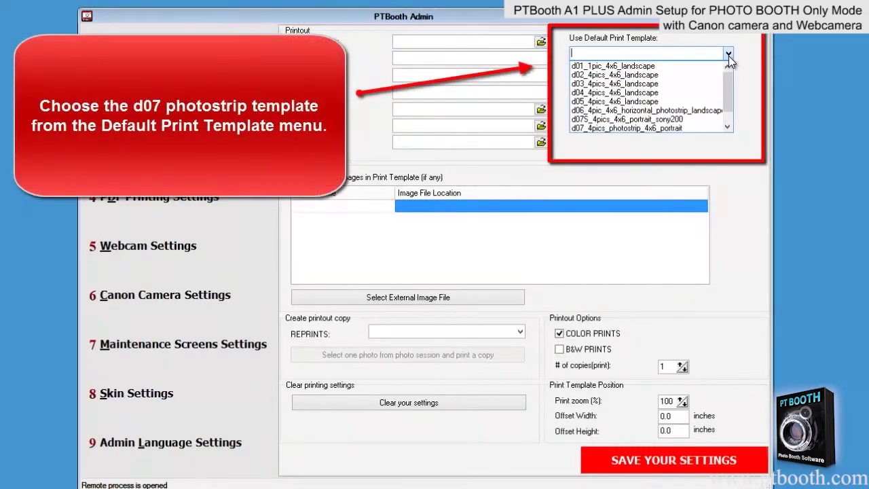
pyautogui.click(707, 129)
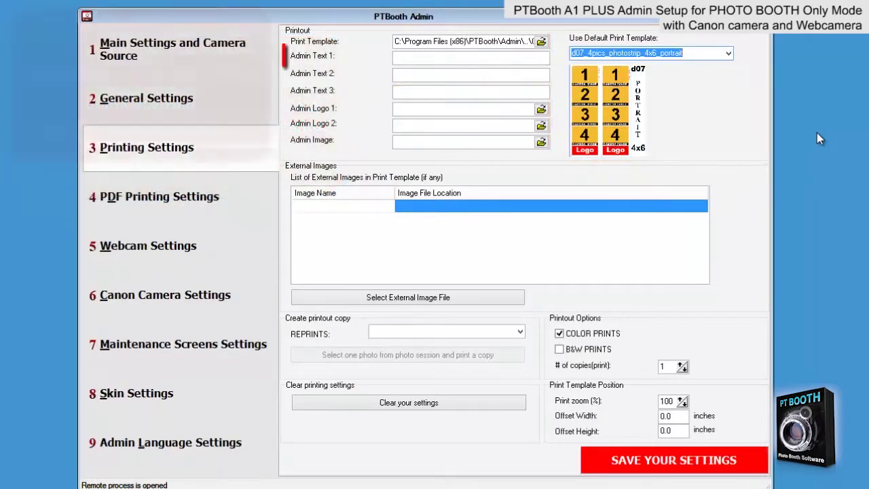
pyautogui.click(416, 60)
pyautogui.write('www.')
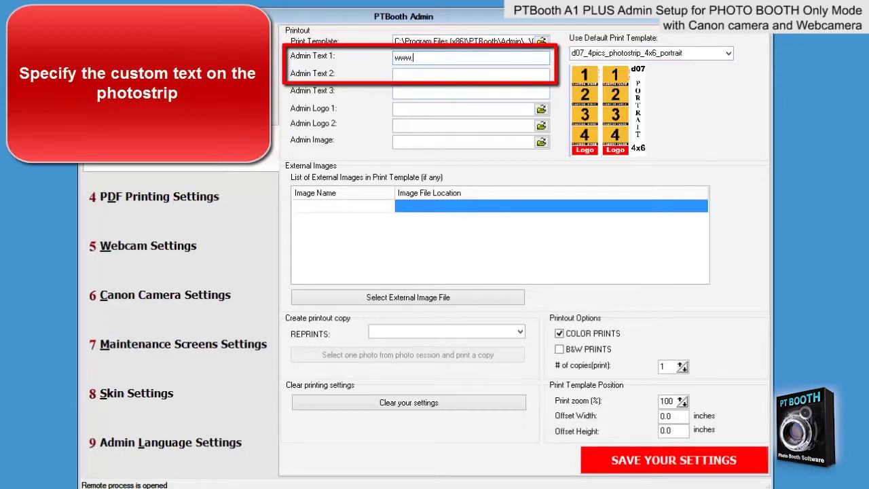
pyautogui.write('ptbooth.com')
pyautogui.click(470, 74)
pyautogui.write('www.ptboo')
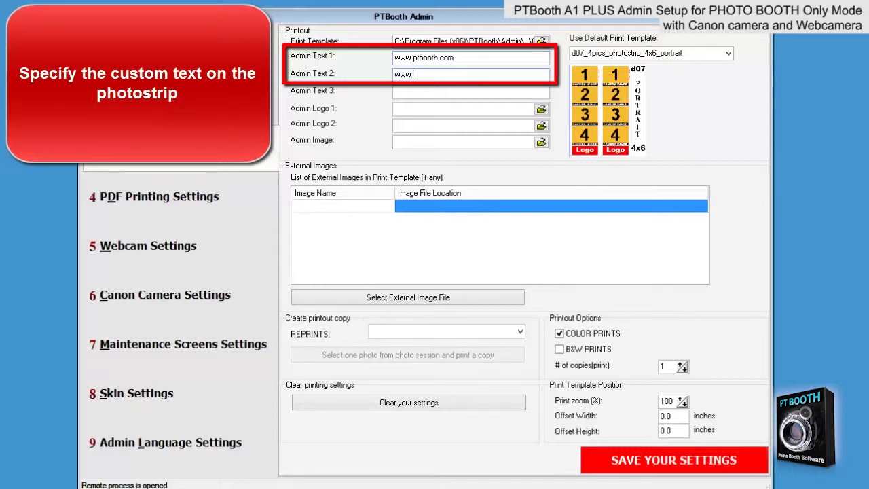
pyautogui.write('th.com')
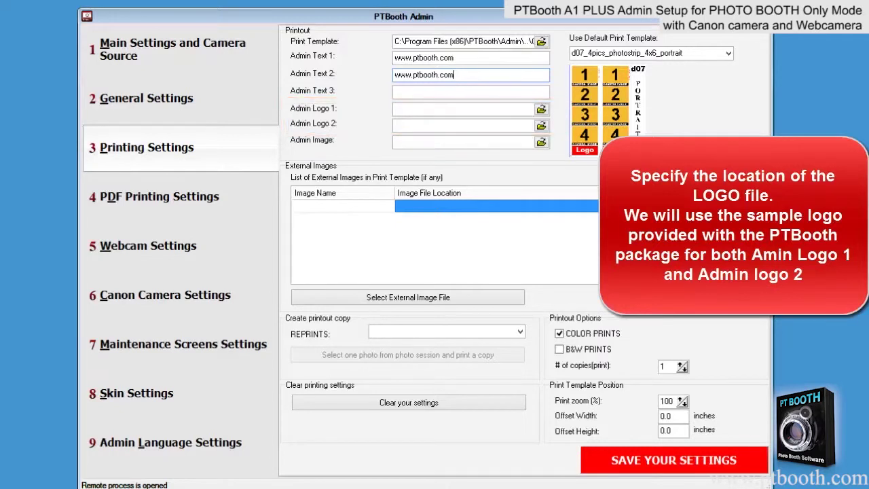
pyautogui.click(542, 110)
# - Set Admin Logo 1 to the d07-photostrip-17x06 sample from the JPEG logos folder
pyautogui.click(541, 110)
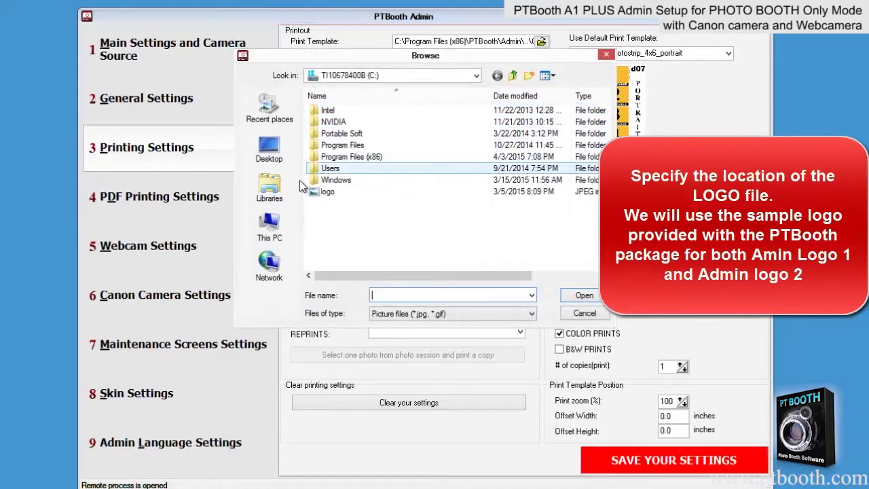
pyautogui.click(291, 156)
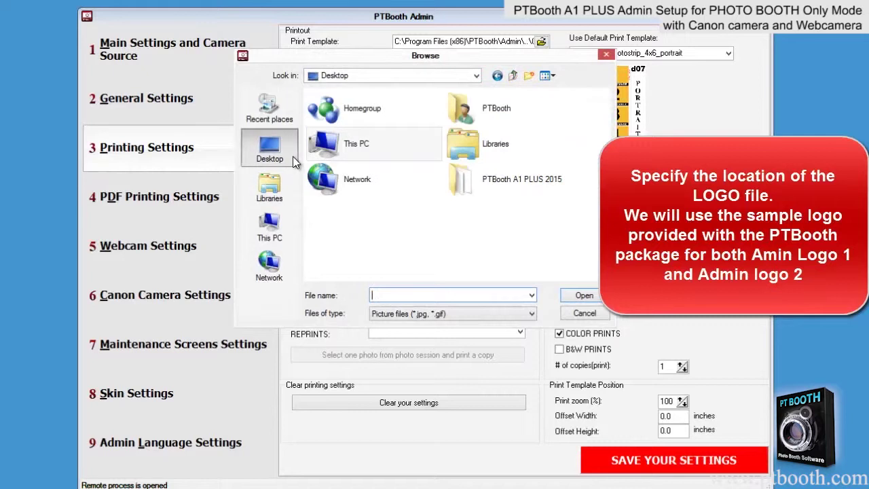
pyautogui.doubleClick(507, 177)
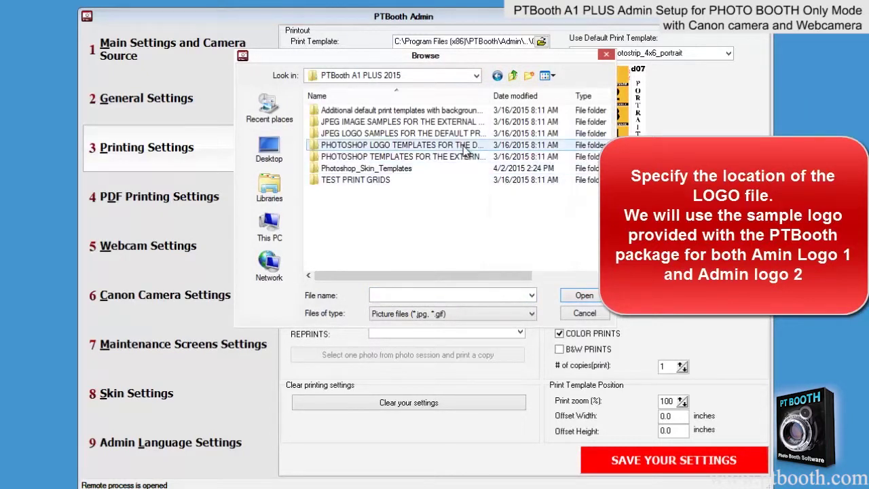
pyautogui.doubleClick(463, 134)
pyautogui.moveTo(493, 60); pyautogui.dragTo(360, 47)
pyautogui.moveTo(476, 135); pyautogui.dragTo(476, 148)
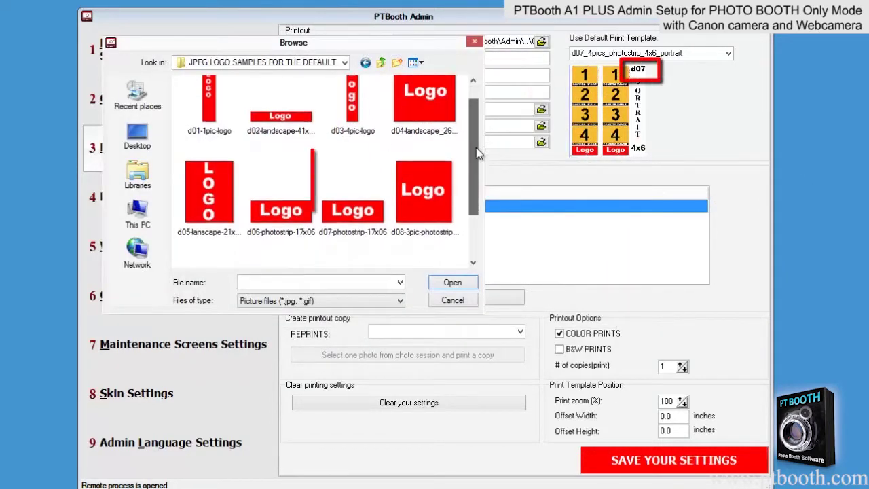
pyautogui.click(359, 227)
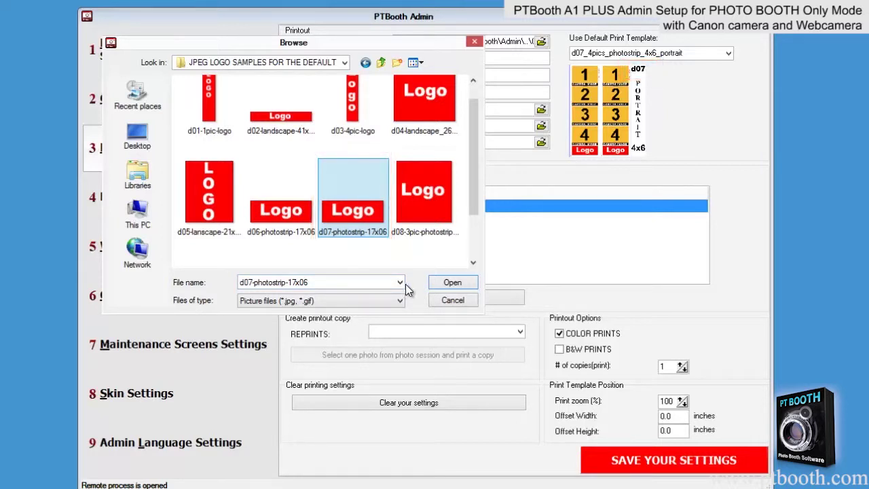
pyautogui.click(446, 284)
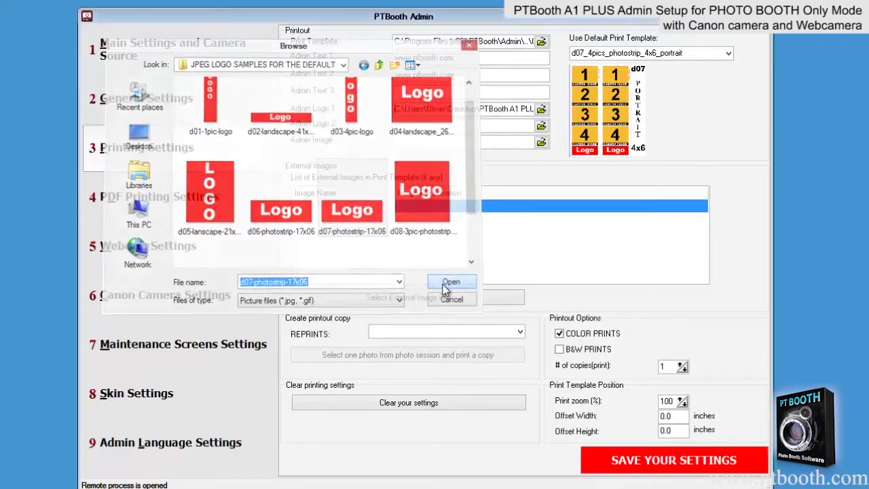
# - Set Admin Logo 2 to the same d07-photostrip-17x06 logo sample
pyautogui.click(541, 126)
pyautogui.moveTo(500, 61); pyautogui.dragTo(274, 42)
pyautogui.click(258, 221)
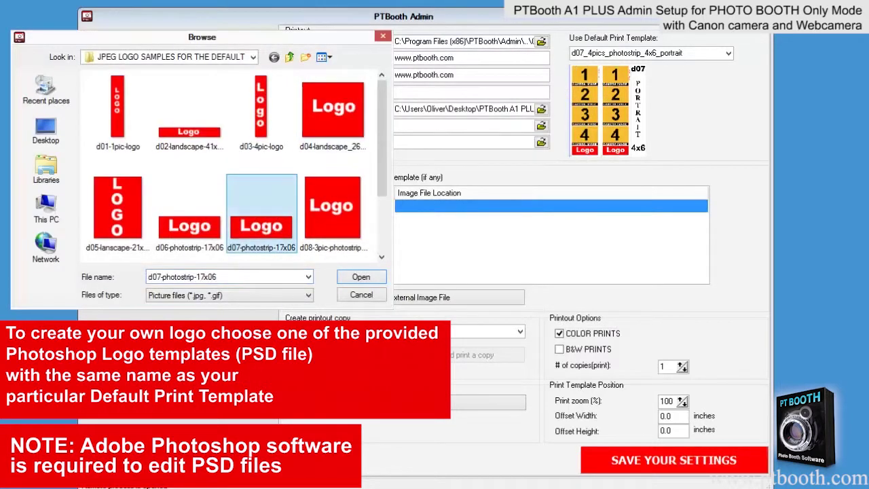
pyautogui.click(360, 279)
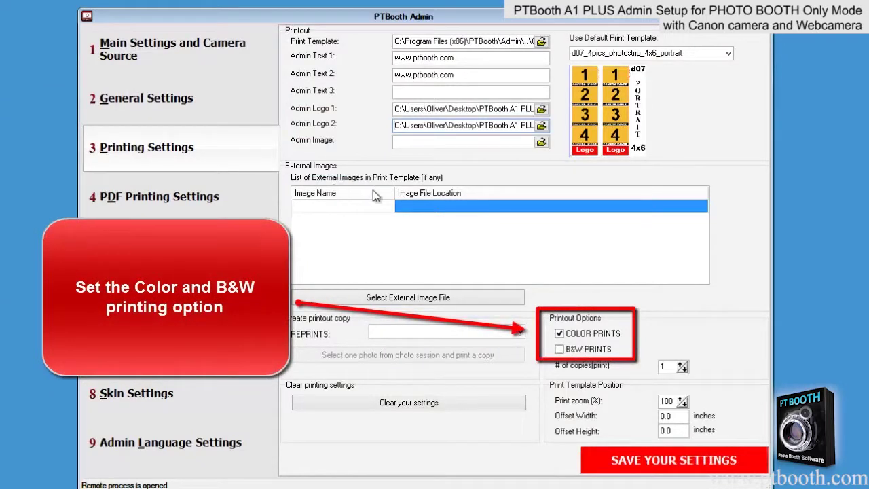
# - Turn on B&W PRINTS alongside colour prints and save the printing settings
pyautogui.click(560, 349)
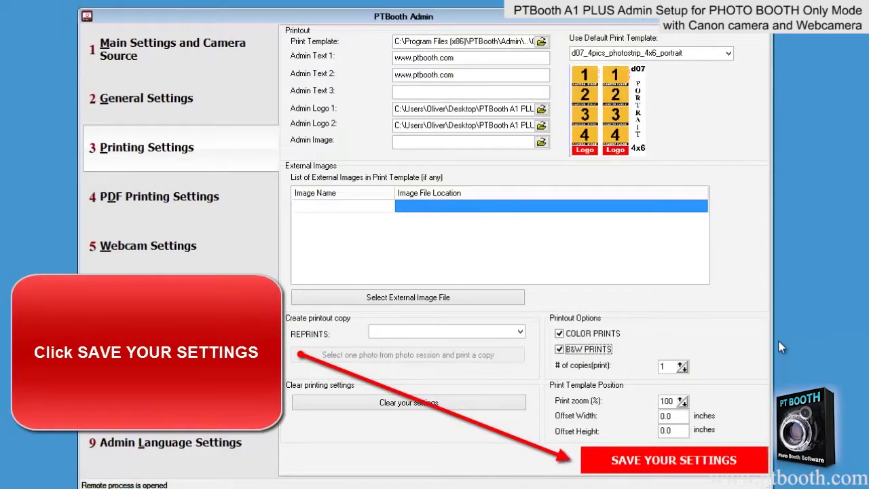
pyautogui.click(687, 470)
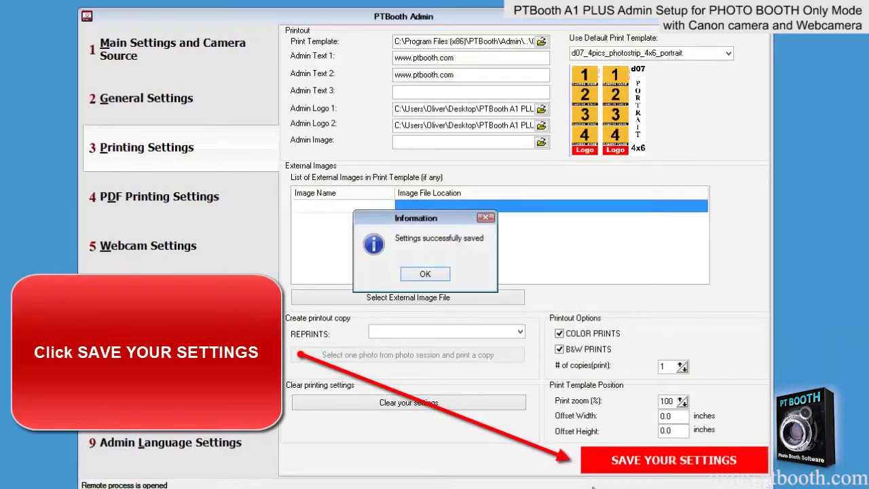
pyautogui.click(421, 276)
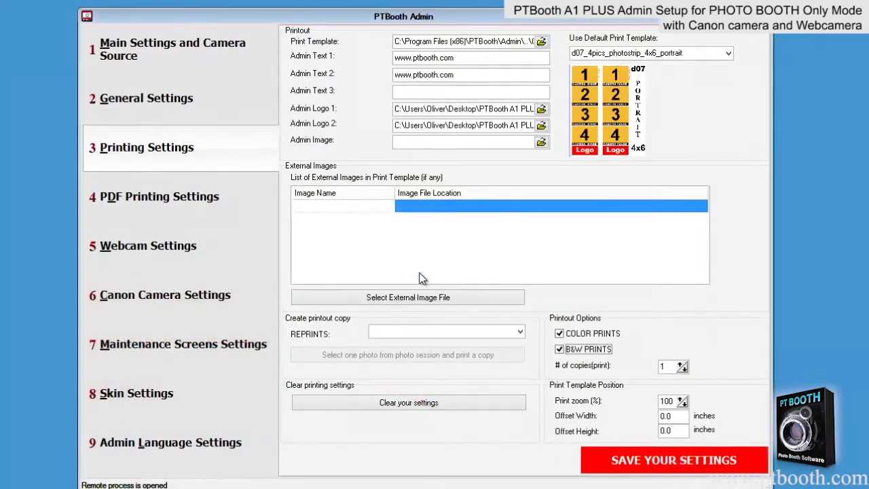
pyautogui.click(192, 209)
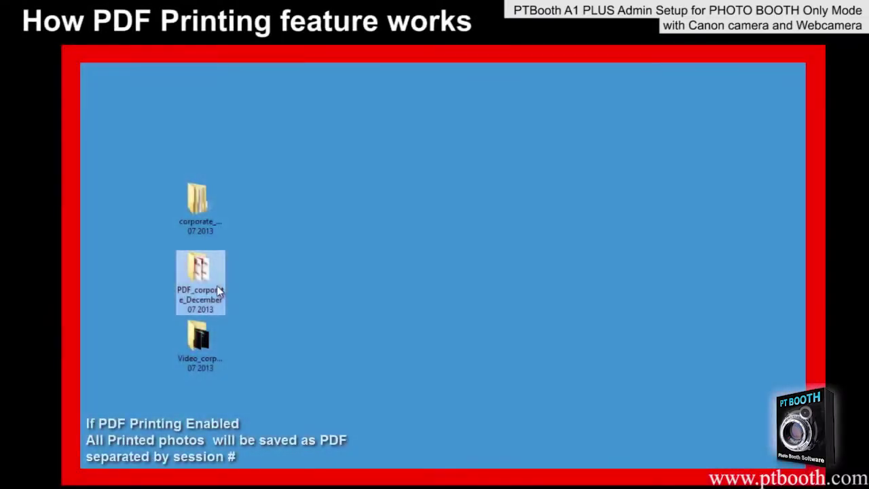
# - View corporate_take121 from the PDF_corporate_December 07 2013 folder in Adobe Reader, then close both windows
pyautogui.doubleClick(217, 285)
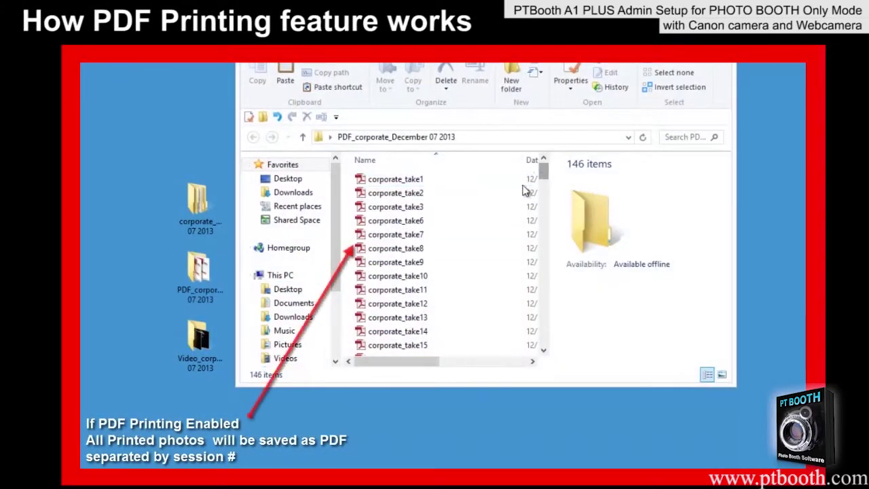
pyautogui.moveTo(544, 175); pyautogui.dragTo(525, 307)
pyautogui.doubleClick(499, 323)
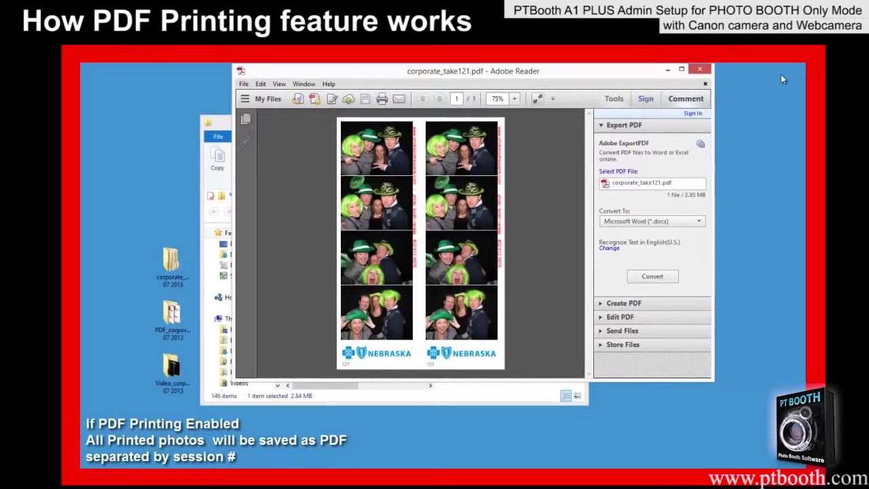
pyautogui.click(699, 68)
pyautogui.click(575, 120)
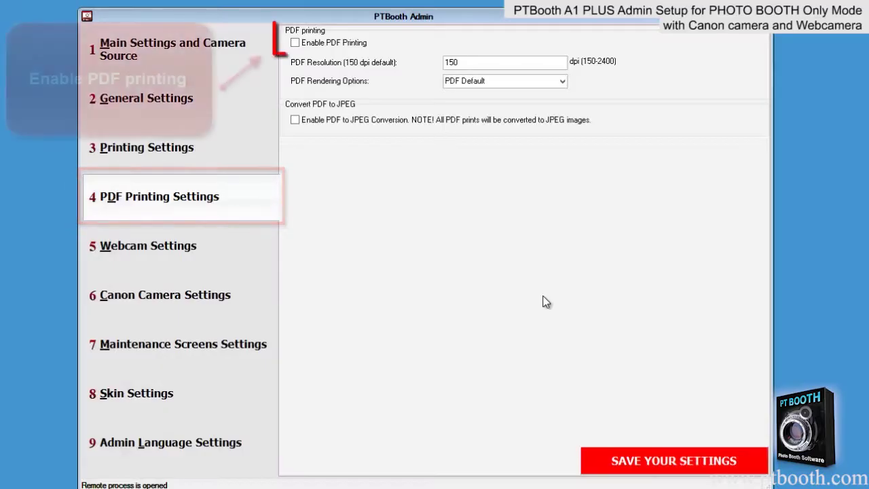
# - Enable PDF printing and PDF-to-JPEG conversion, then save the settings
pyautogui.click(296, 42)
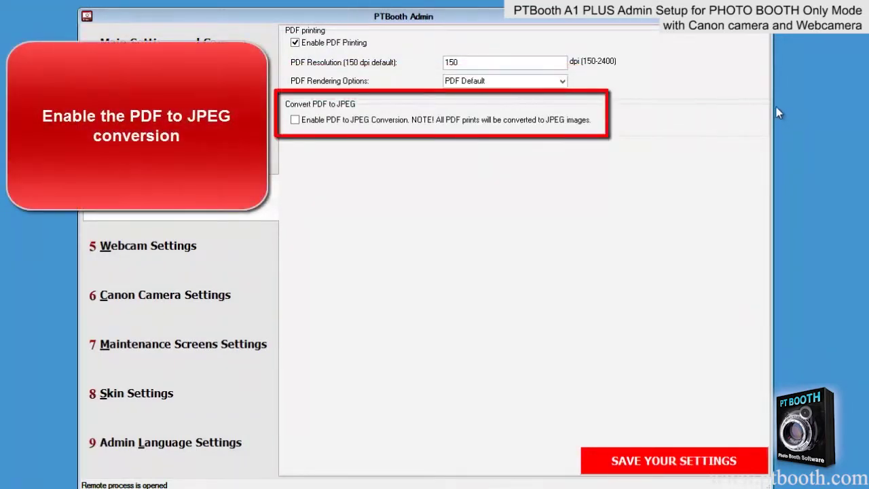
pyautogui.click(295, 120)
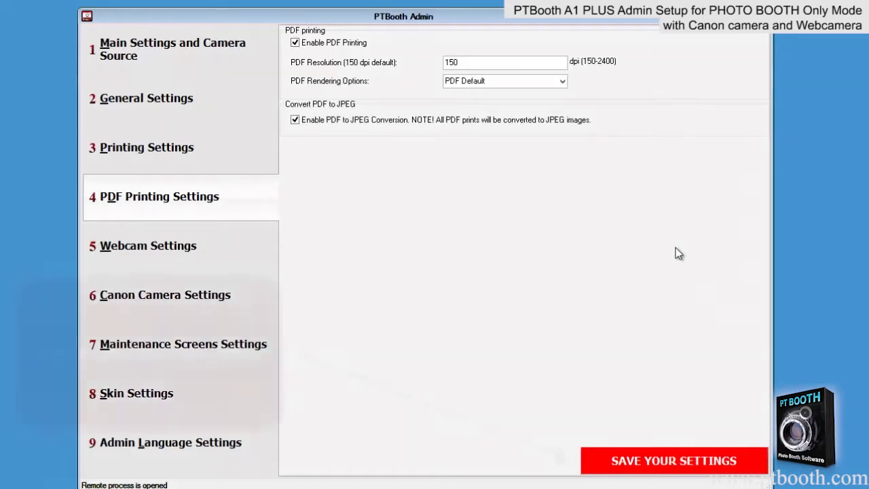
pyautogui.click(653, 466)
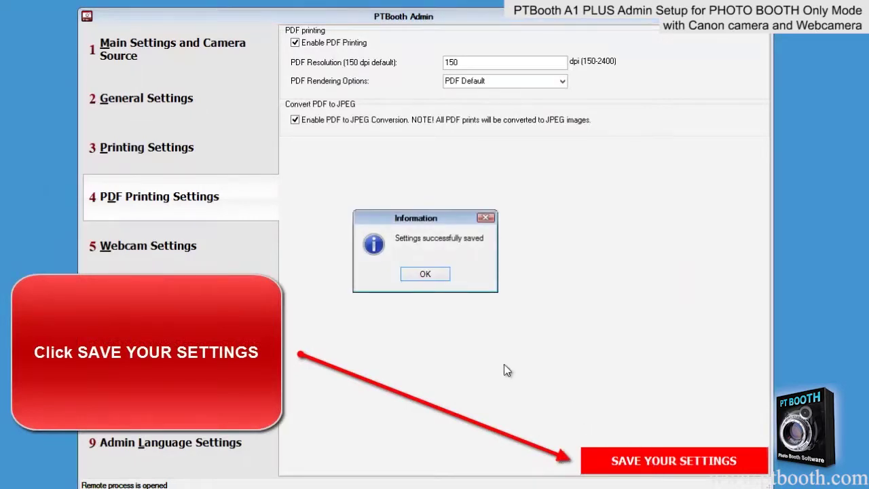
pyautogui.click(424, 275)
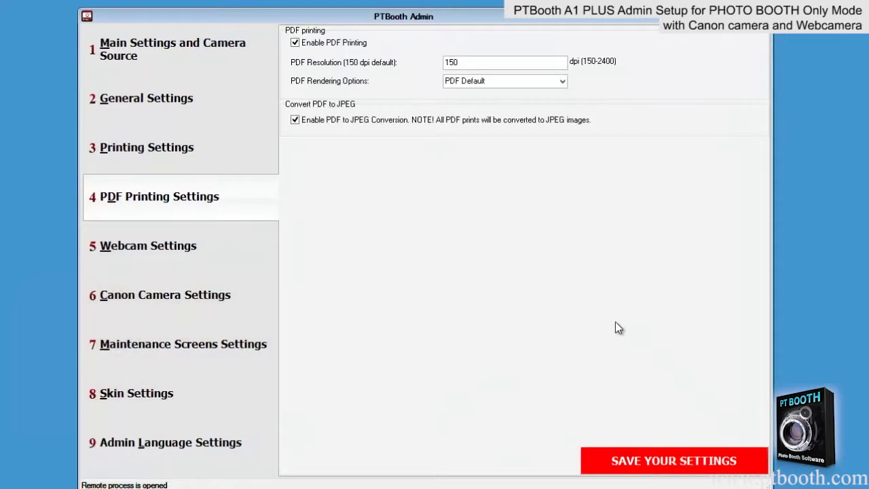
pyautogui.click(184, 259)
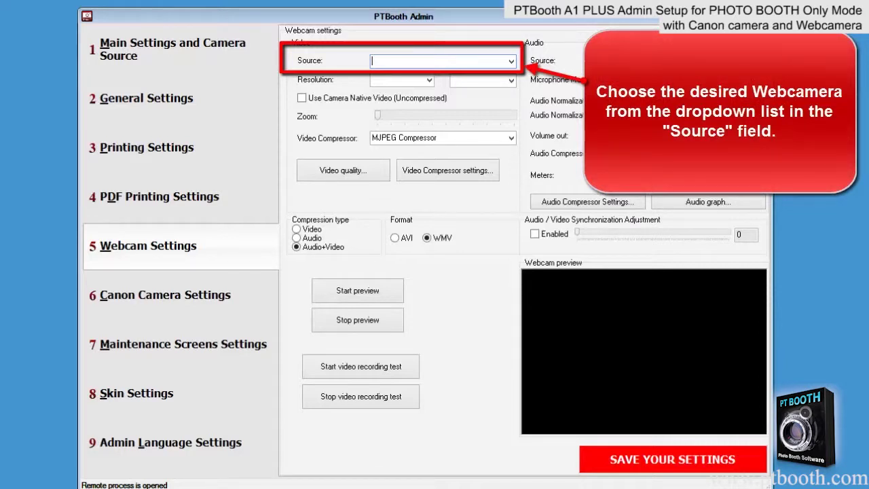
# - Set the webcam source to Logitech HD Pro Webcam C920 at 1280x720 using native camera video
pyautogui.click(510, 61)
pyautogui.click(505, 77)
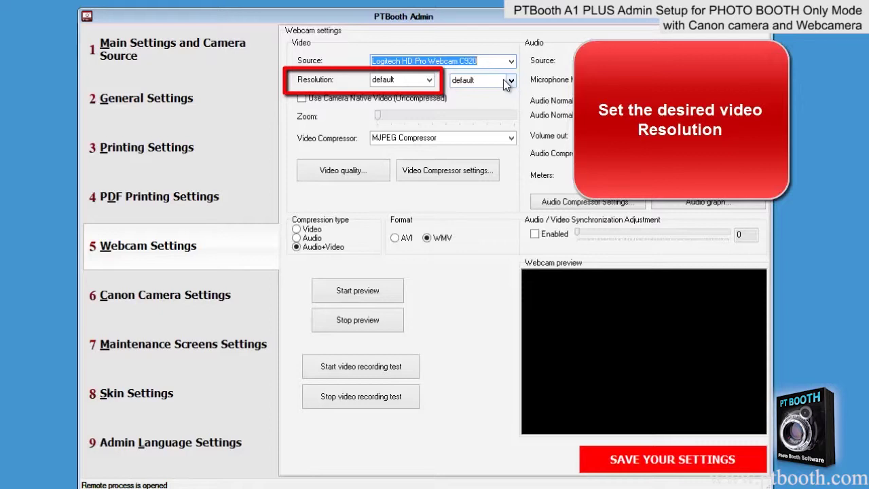
pyautogui.click(429, 79)
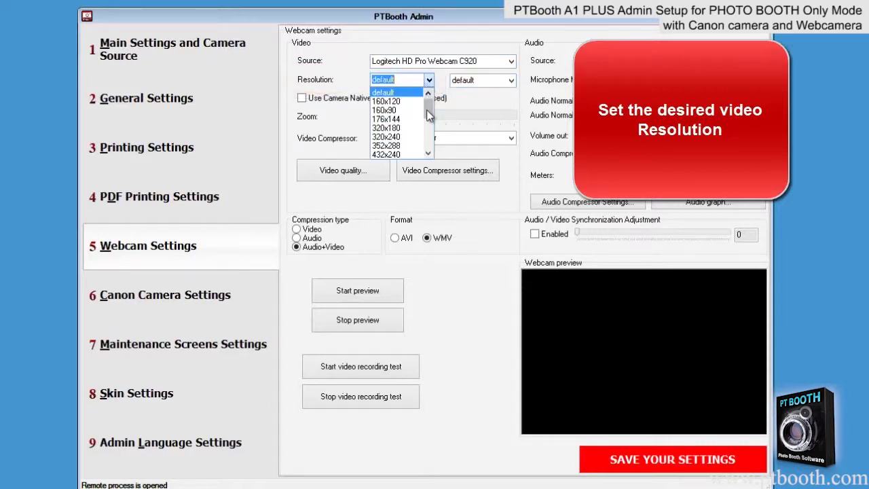
pyautogui.moveTo(429, 119); pyautogui.dragTo(429, 144)
pyautogui.click(407, 139)
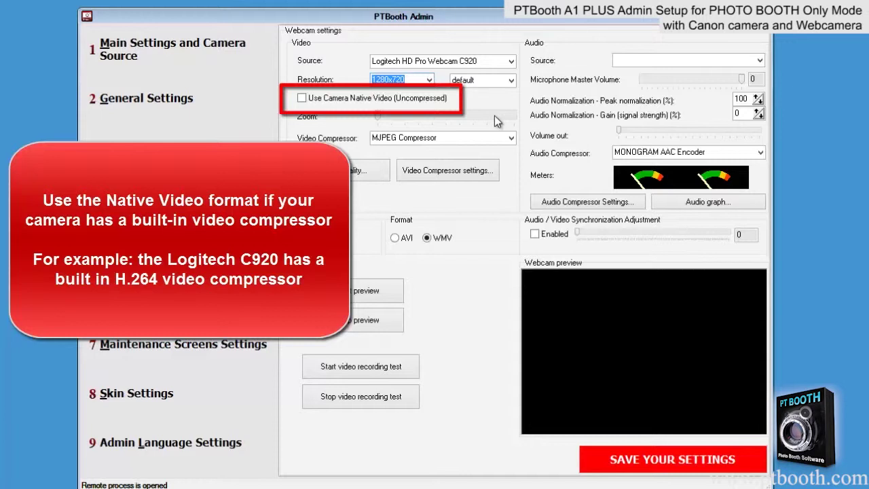
pyautogui.click(301, 98)
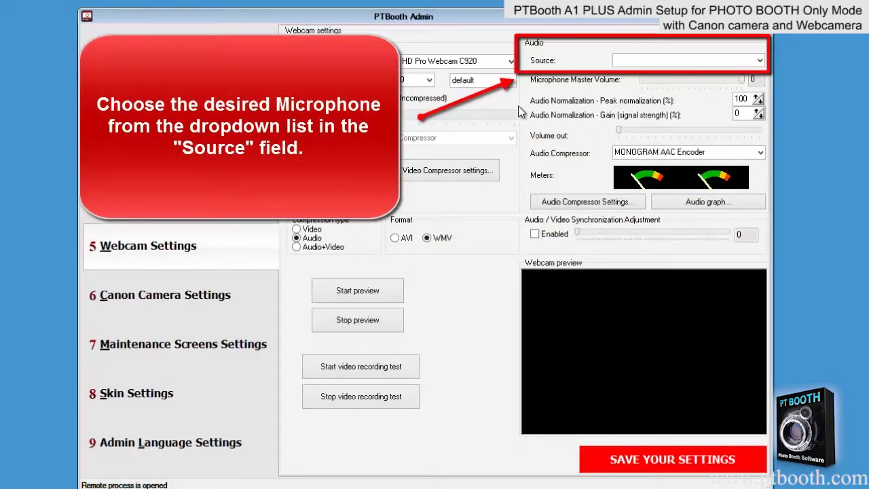
pyautogui.click(760, 60)
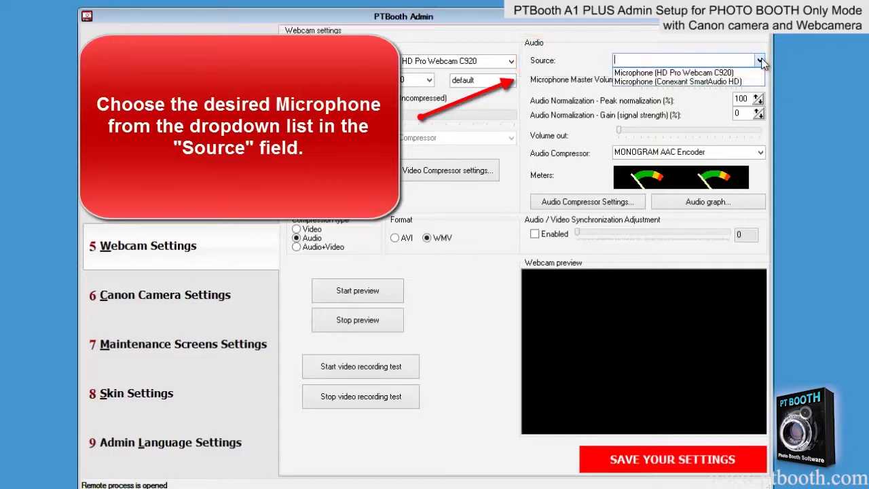
pyautogui.click(759, 72)
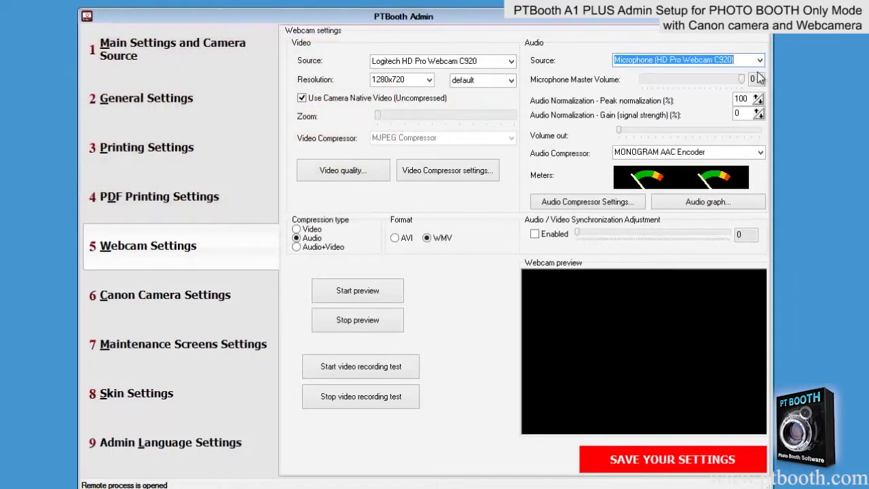
pyautogui.moveTo(727, 79); pyautogui.dragTo(701, 81)
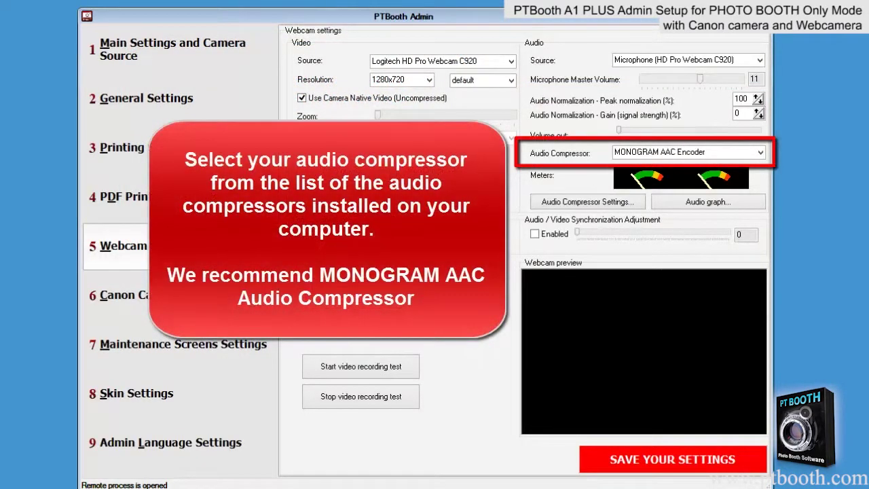
pyautogui.click(760, 153)
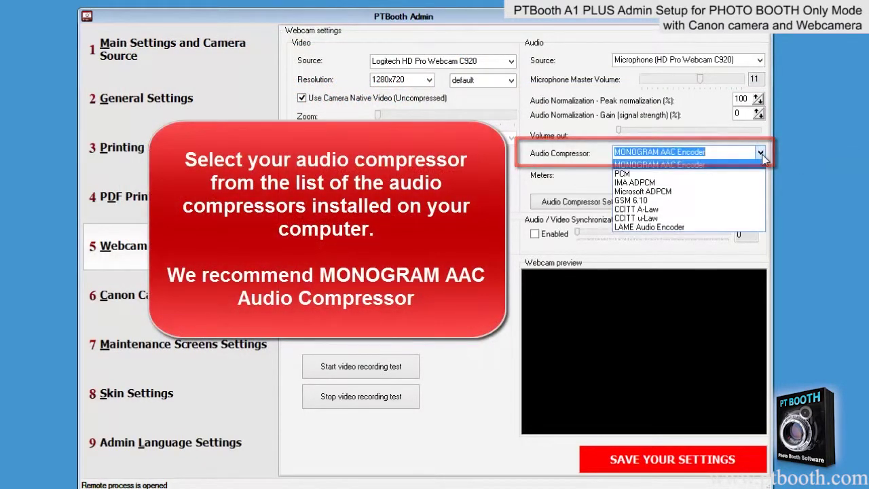
pyautogui.click(702, 165)
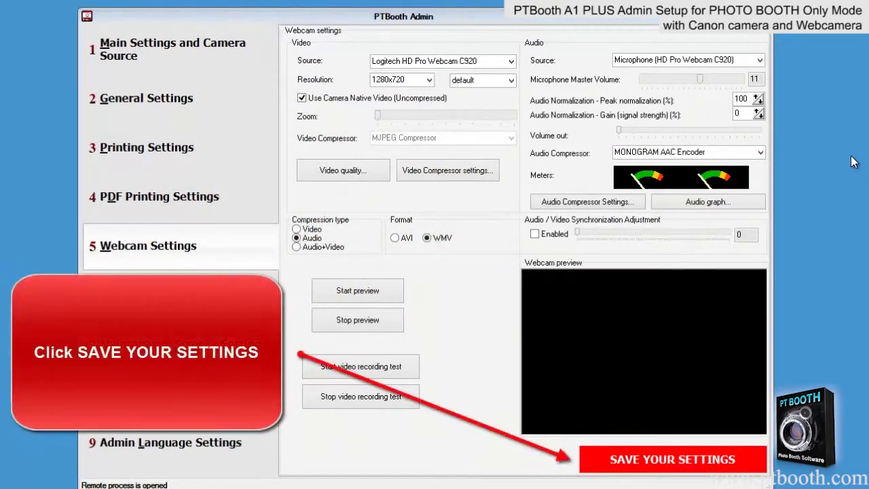
pyautogui.click(688, 458)
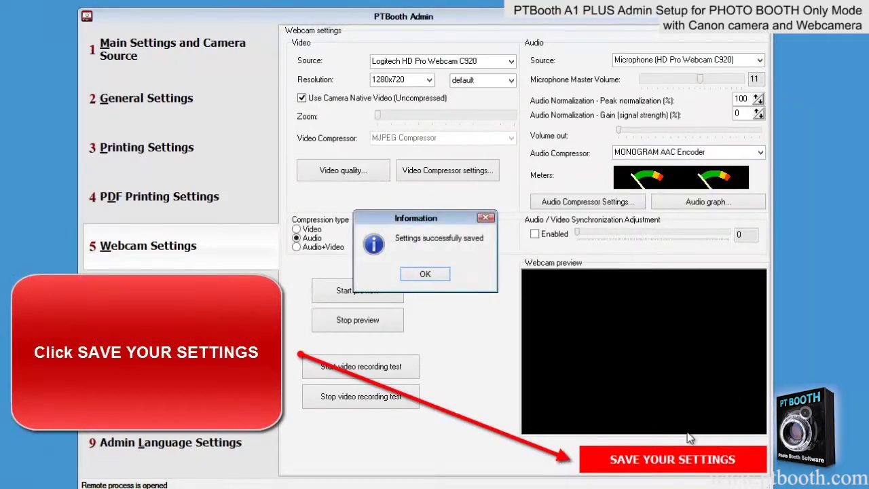
pyautogui.click(425, 274)
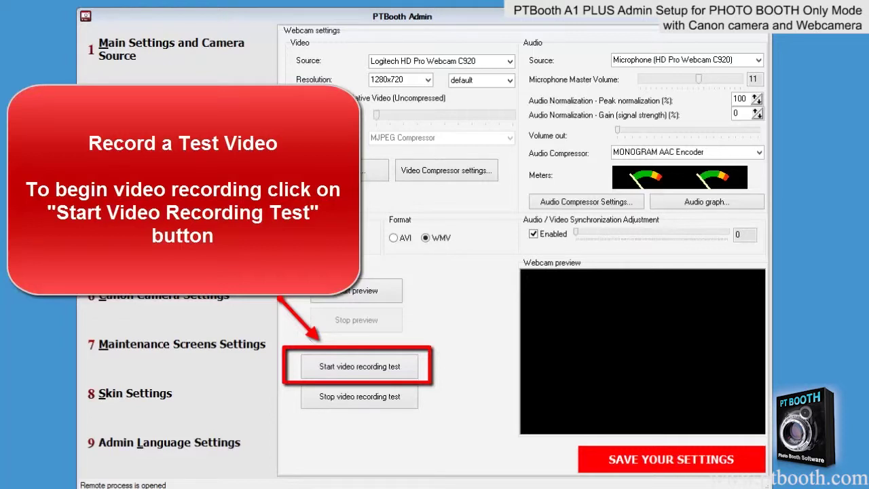
# - Record a test video named 'test video' to the Desktop and play it back
pyautogui.click(377, 368)
pyautogui.click(45, 131)
pyautogui.write('test video')
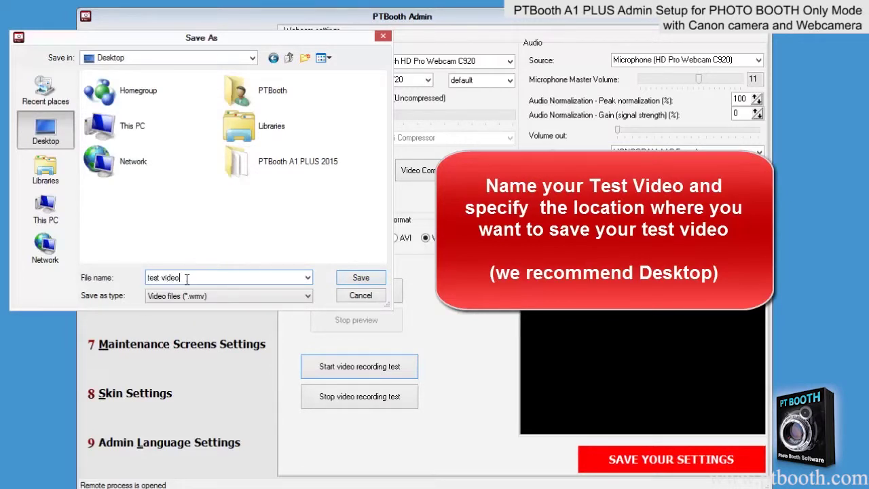
pyautogui.click(348, 278)
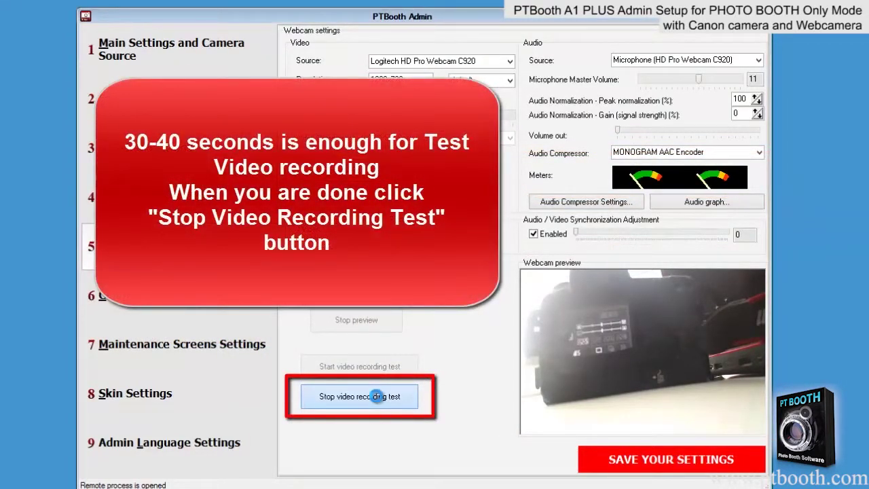
pyautogui.click(376, 396)
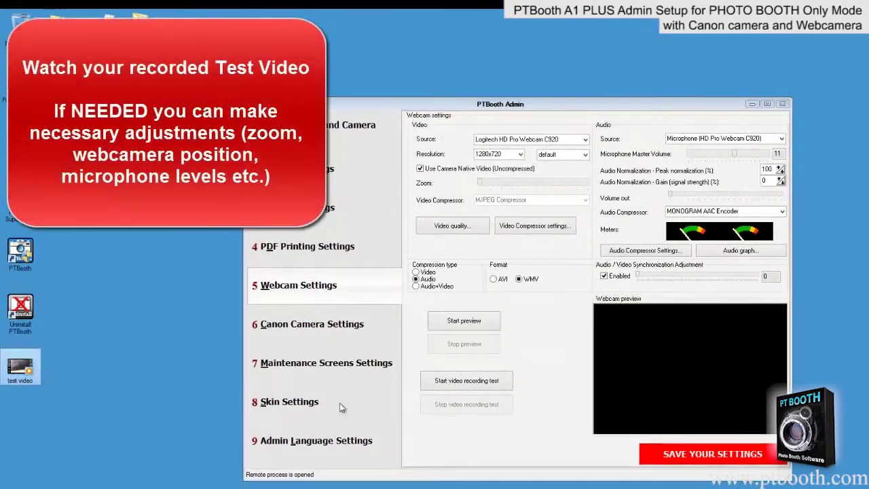
pyautogui.doubleClick(19, 370)
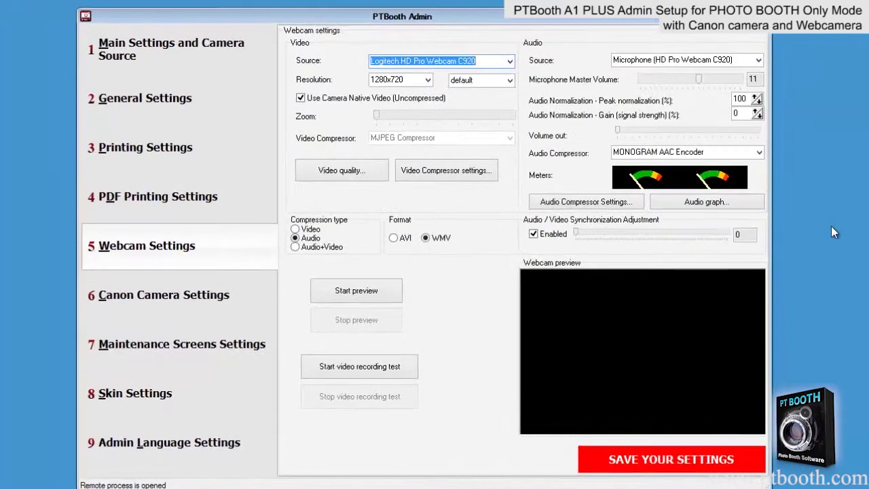
# - Raise the microphone master volume to 14 and save the webcam settings
pyautogui.moveTo(700, 78); pyautogui.dragTo(714, 78)
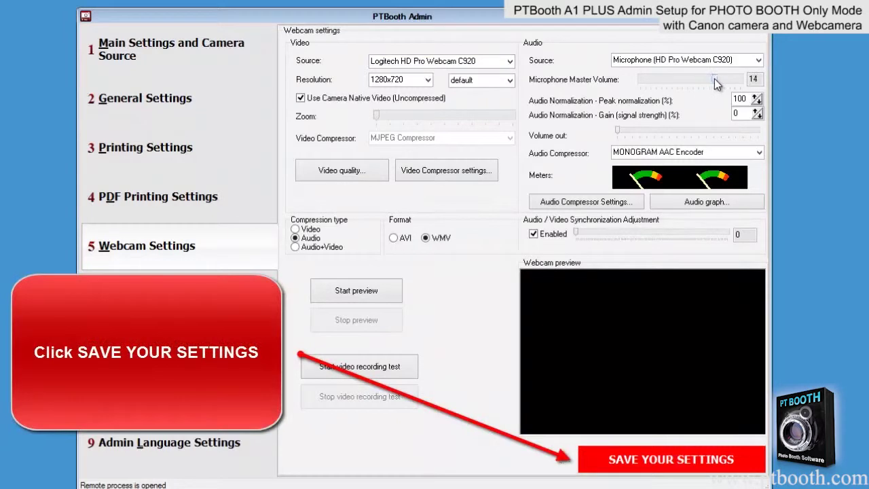
pyautogui.click(669, 463)
pyautogui.click(423, 273)
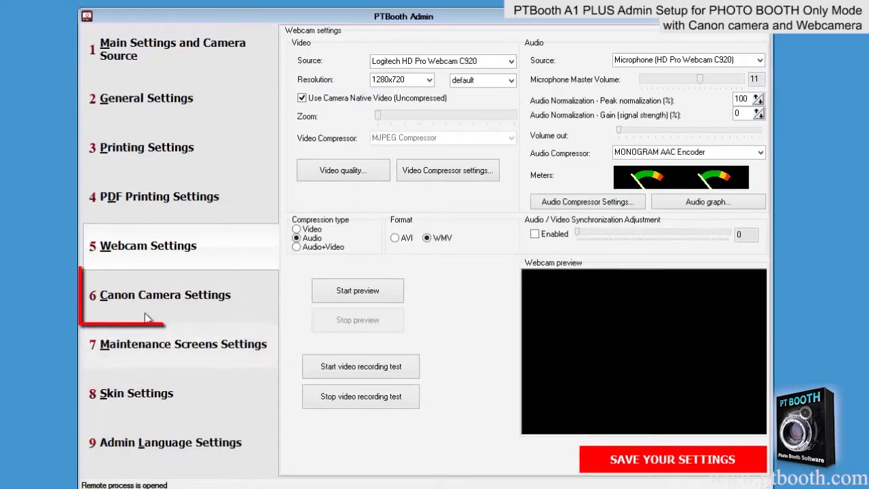
# - Configure the Canon camera: Small size, Normal quality, Single frame drive, Manual focus AF mode
pyautogui.click(165, 295)
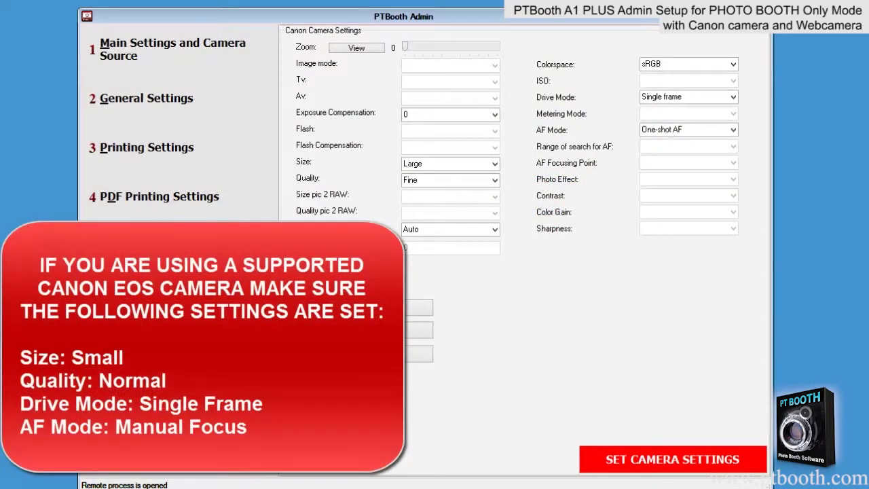
pyautogui.click(495, 164)
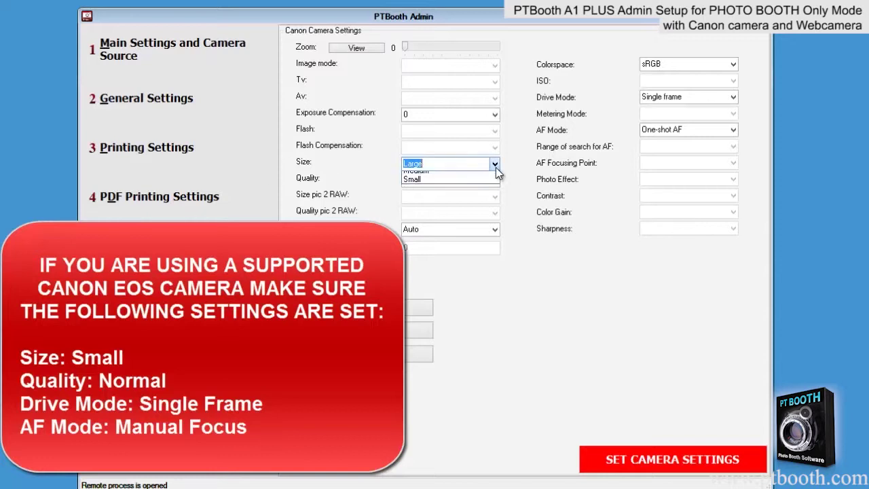
pyautogui.click(488, 192)
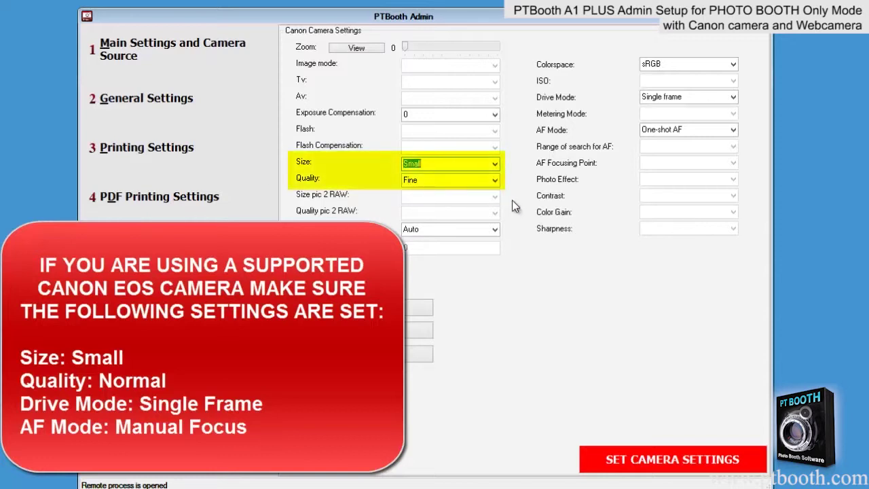
pyautogui.click(494, 180)
pyautogui.click(415, 193)
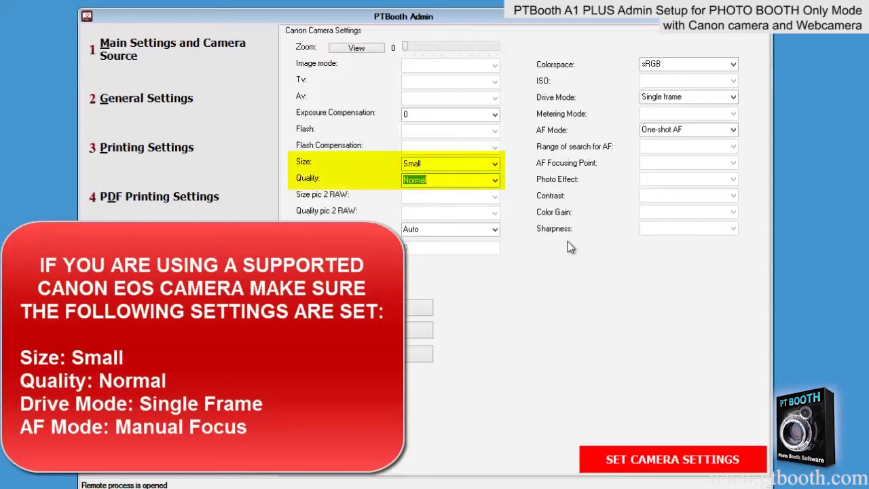
pyautogui.click(733, 98)
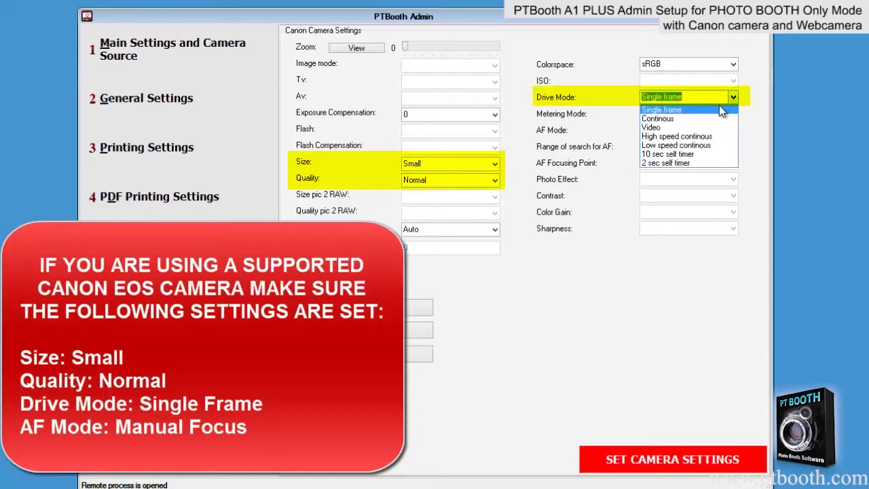
pyautogui.click(720, 106)
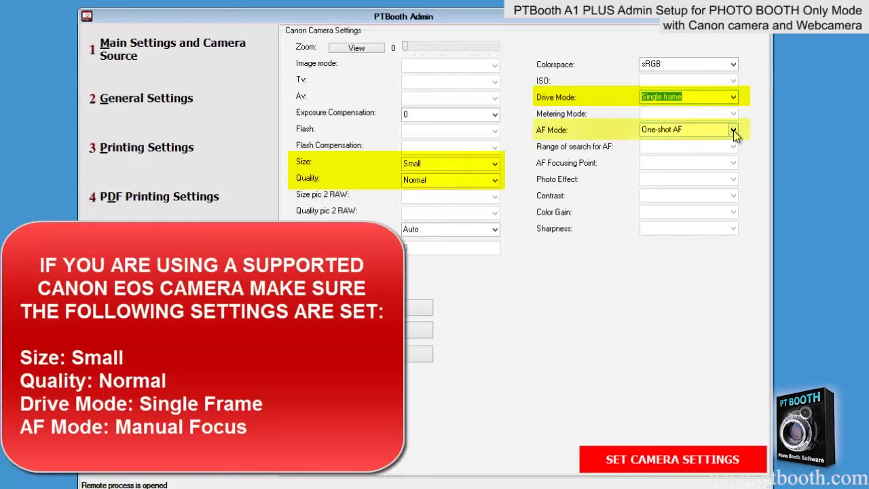
pyautogui.click(733, 130)
pyautogui.click(719, 169)
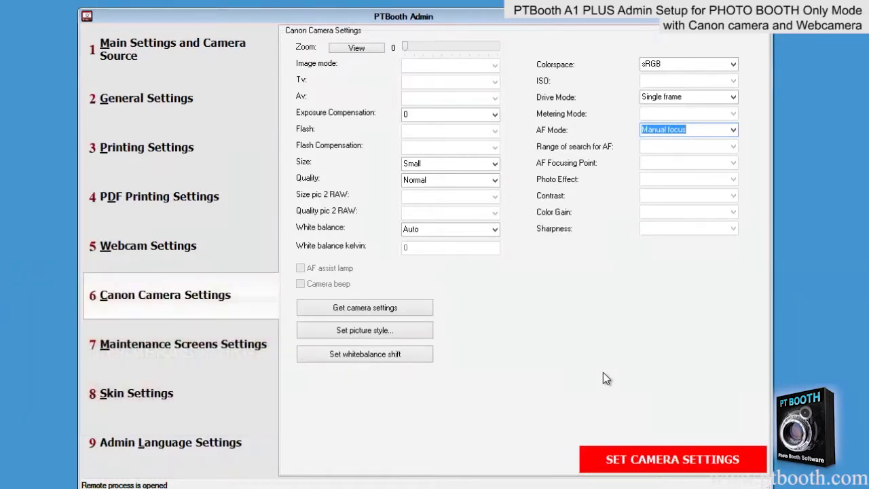
pyautogui.click(152, 401)
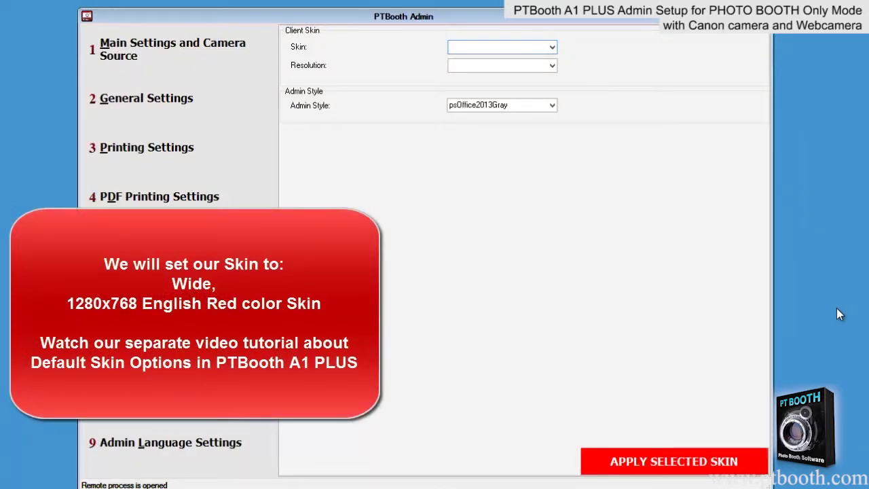
# - Choose the Wide skin and scroll through its resolution and colour options
pyautogui.click(552, 47)
pyautogui.click(541, 68)
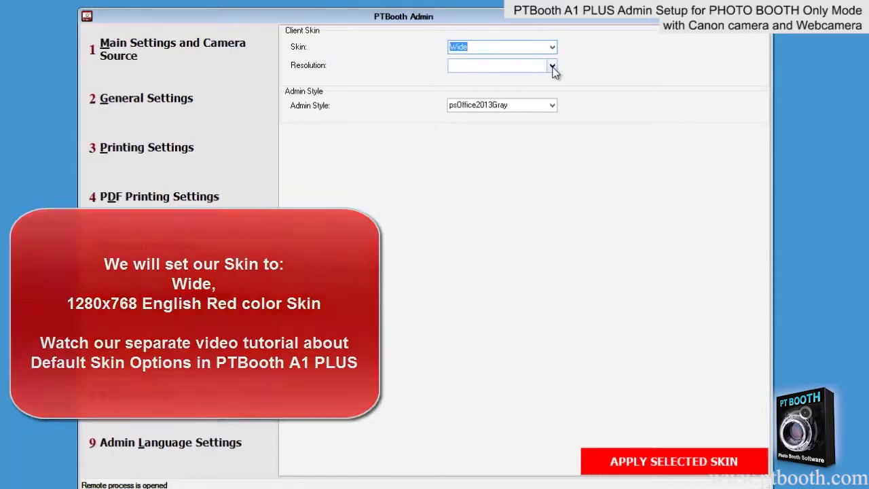
pyautogui.click(552, 66)
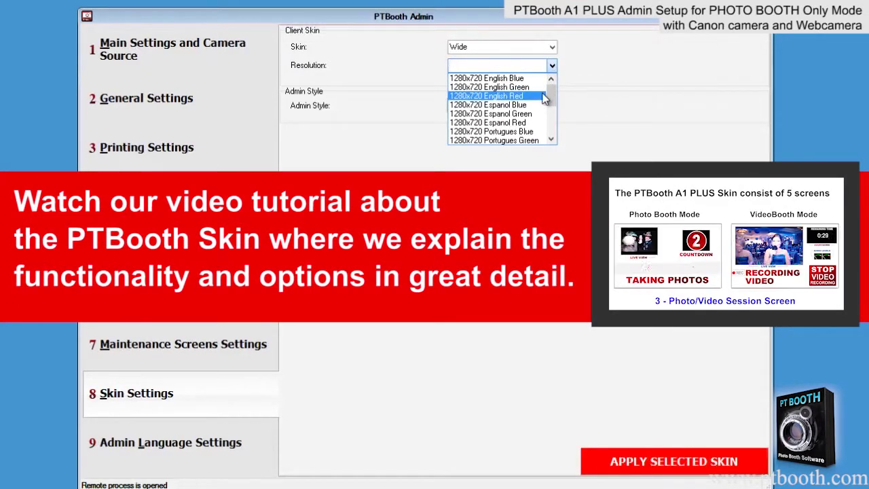
pyautogui.scroll(-2, 543, 113)
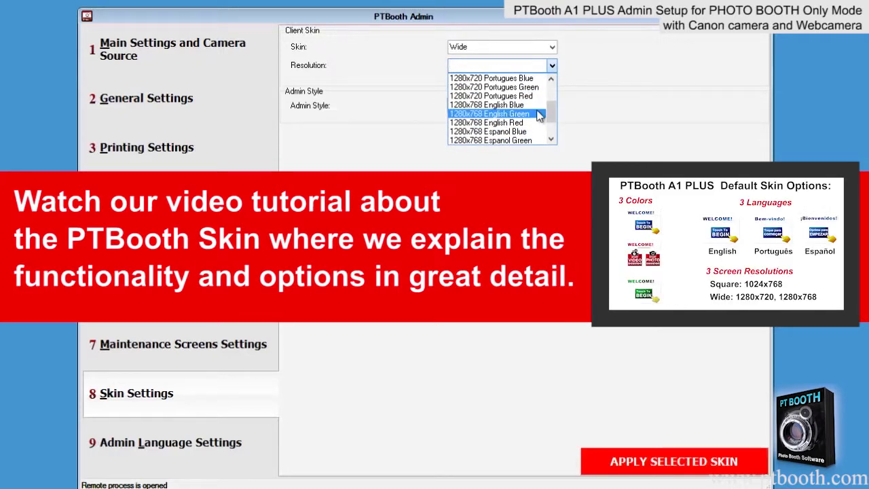
pyautogui.click(552, 80)
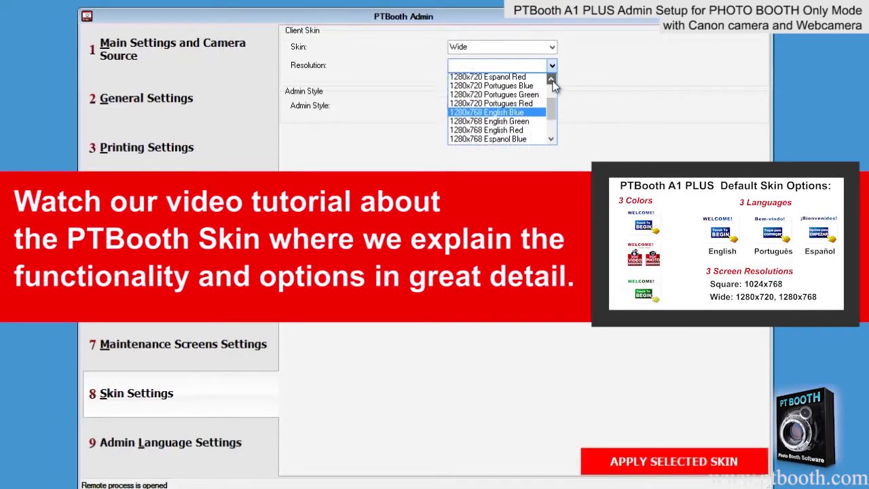
pyautogui.click(552, 80)
pyautogui.click(552, 80)
pyautogui.click(552, 80)
pyautogui.click(552, 80)
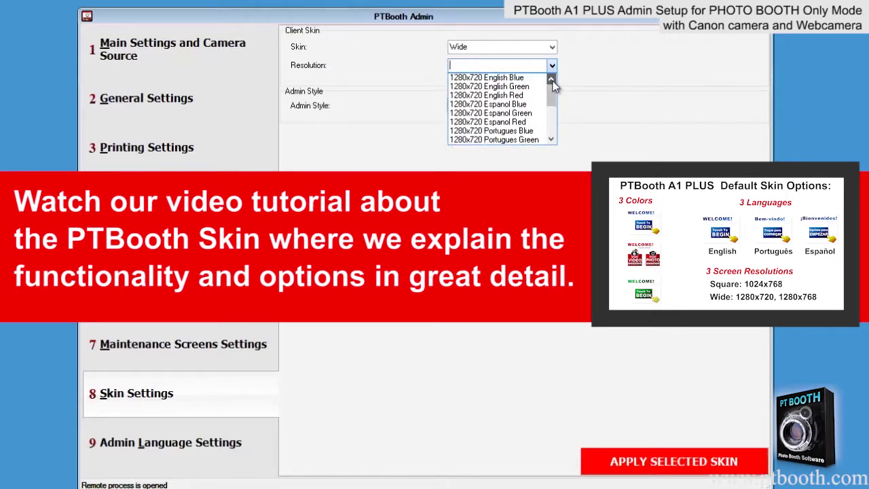
# - Select 1280x768 English Red and apply the skin
pyautogui.click(552, 141)
pyautogui.click(552, 140)
pyautogui.click(552, 140)
pyautogui.click(552, 141)
pyautogui.click(551, 140)
pyautogui.click(533, 133)
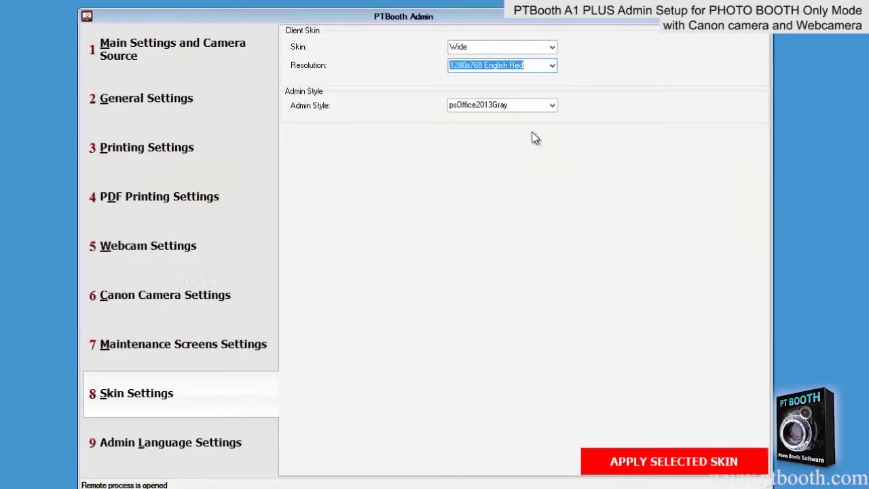
pyautogui.click(641, 462)
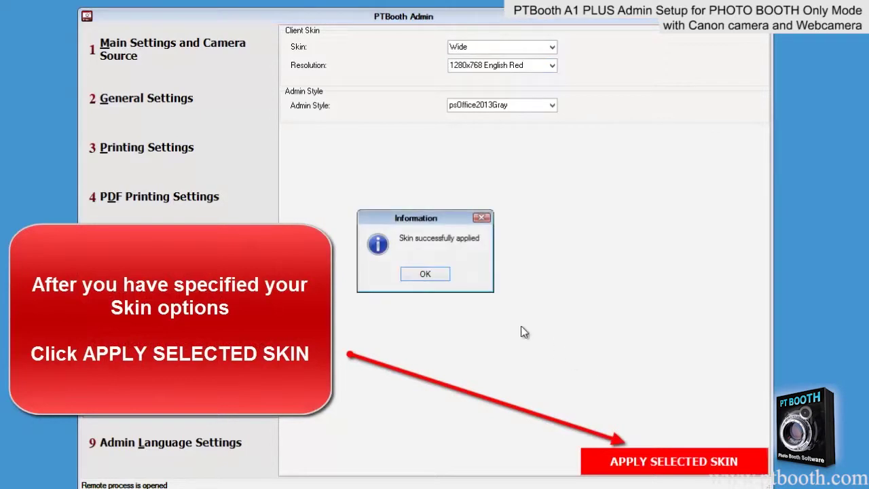
pyautogui.click(427, 275)
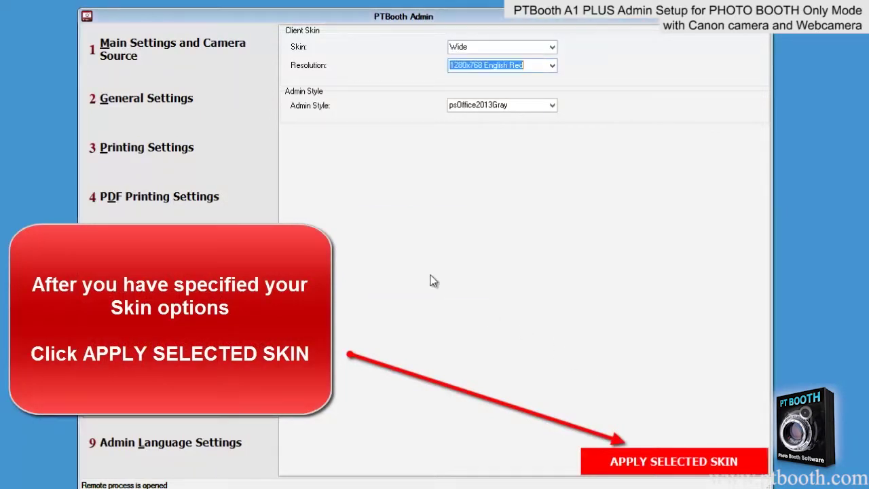